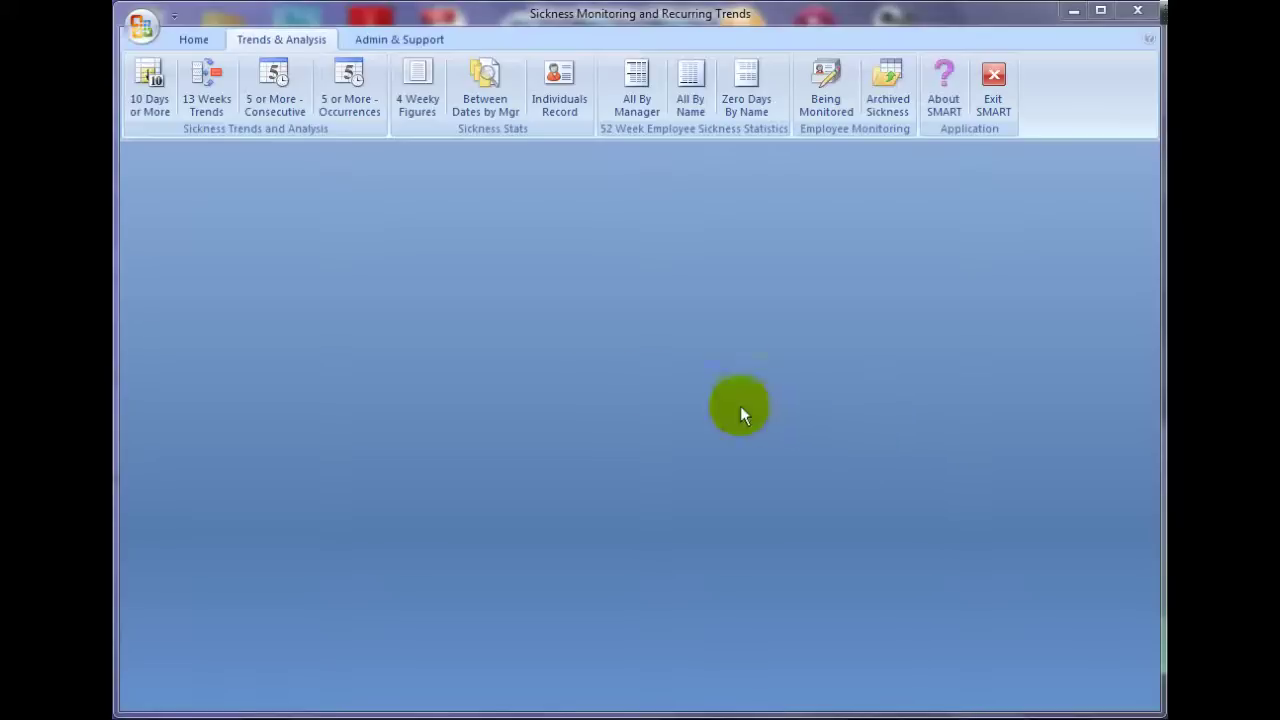
Open the 5 or More Consecutive sickness form and analyse the records for occurrences, accepting the result.
click(267, 88)
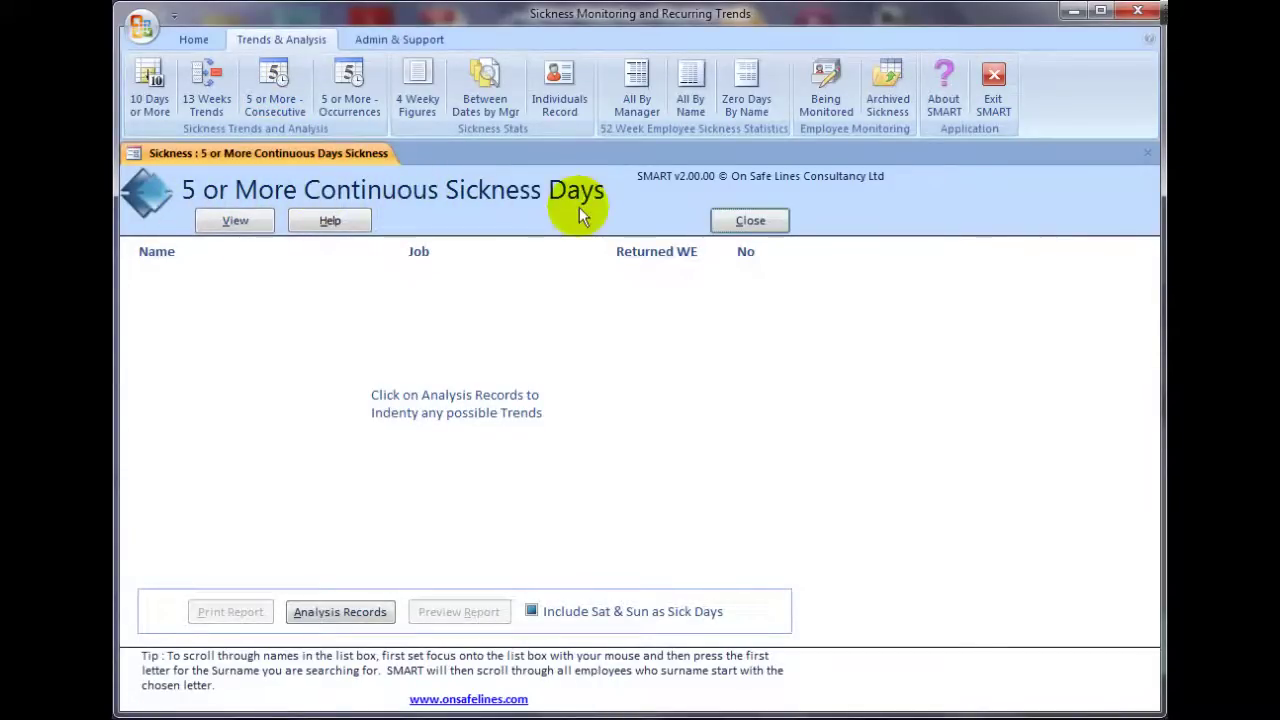
click(326, 620)
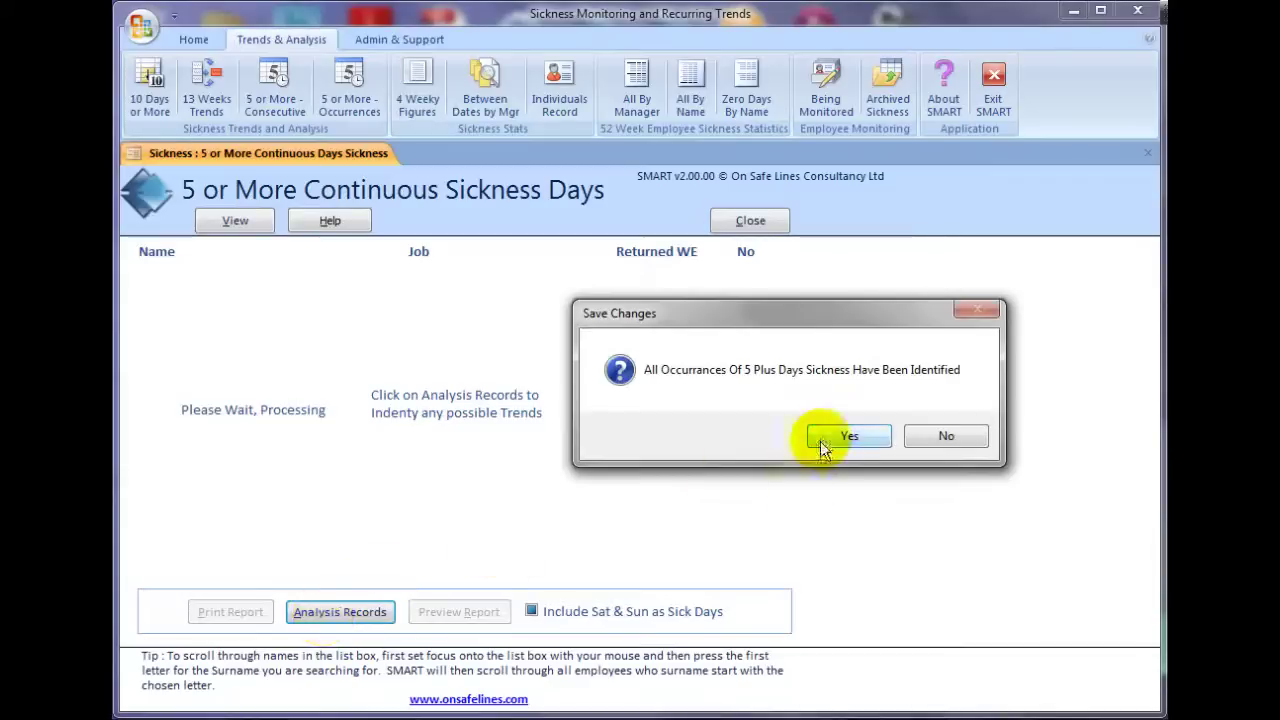
click(838, 434)
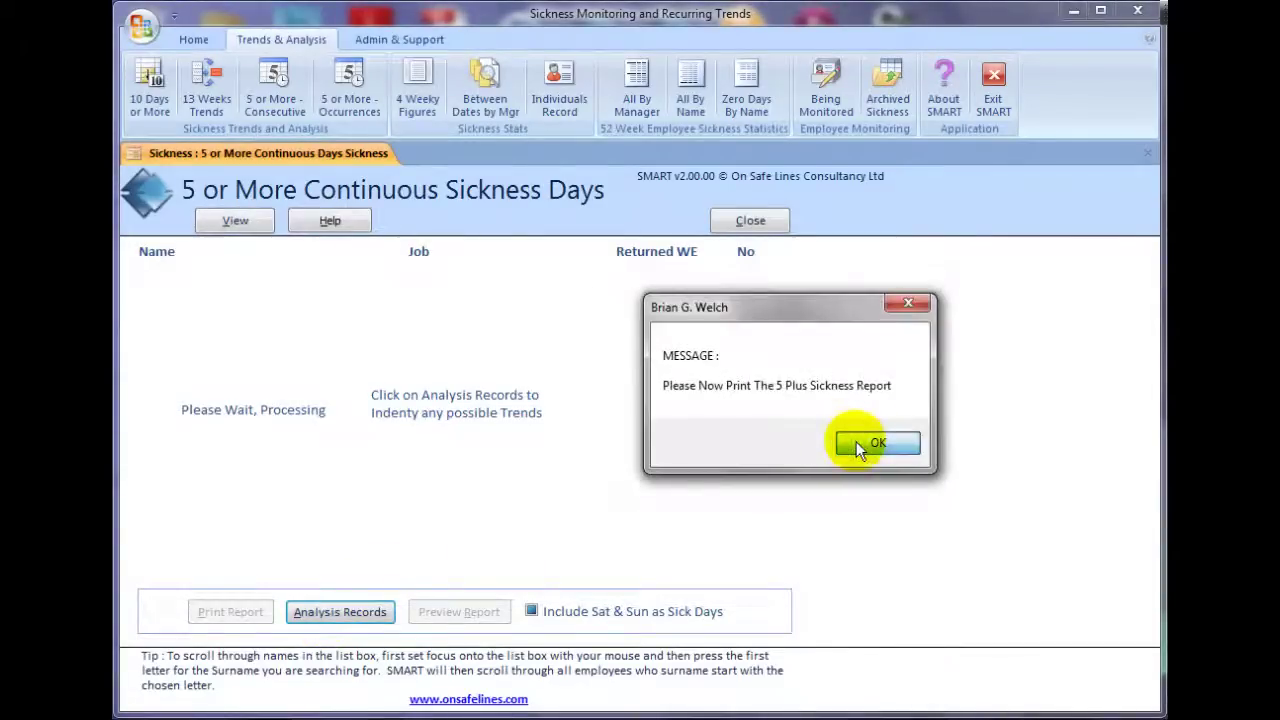
click(856, 441)
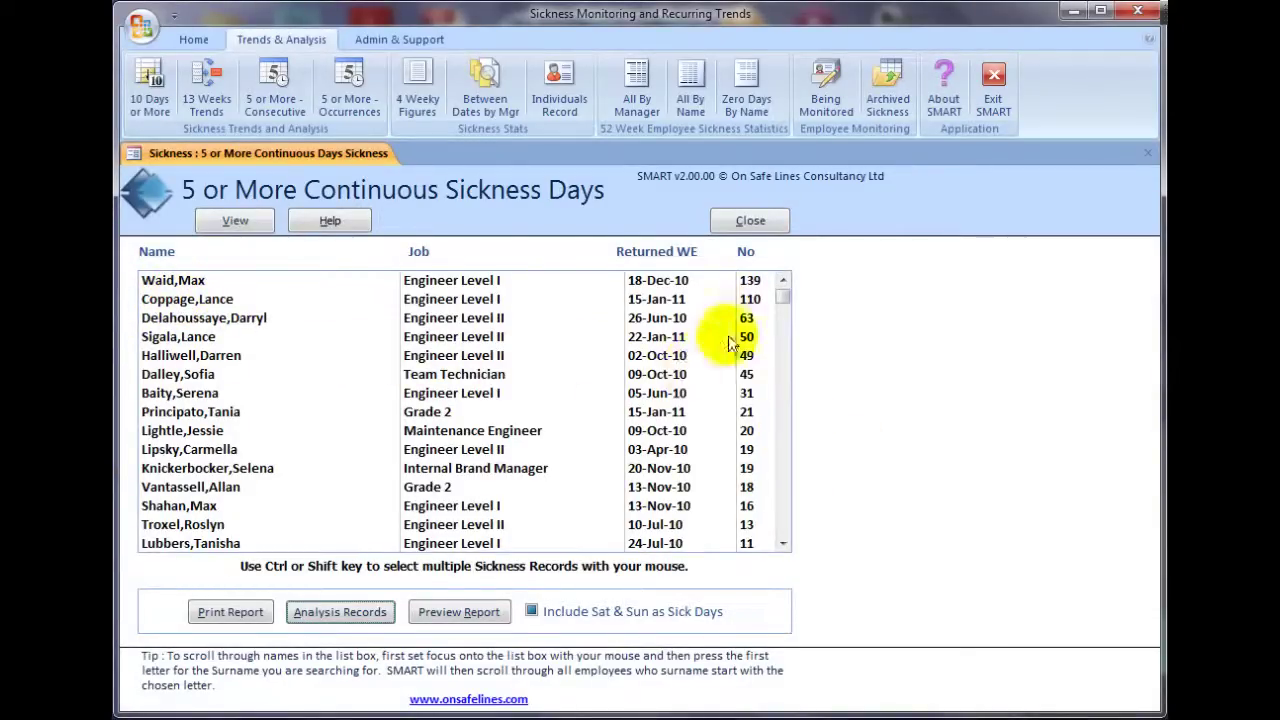
View the sickness matrix of the Engineering Services Assistant, examine the August 2010 weeks 22 and 23, and close it.
drag(783, 299, 789, 531)
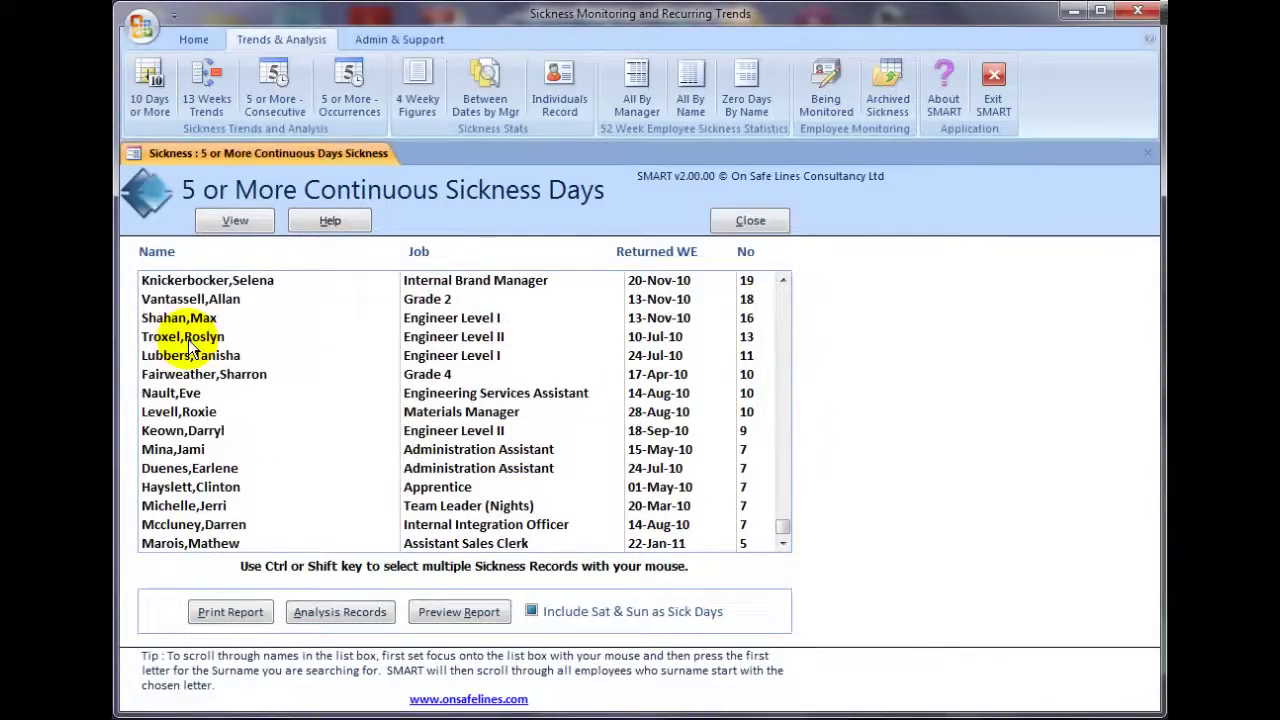
double_click(200, 396)
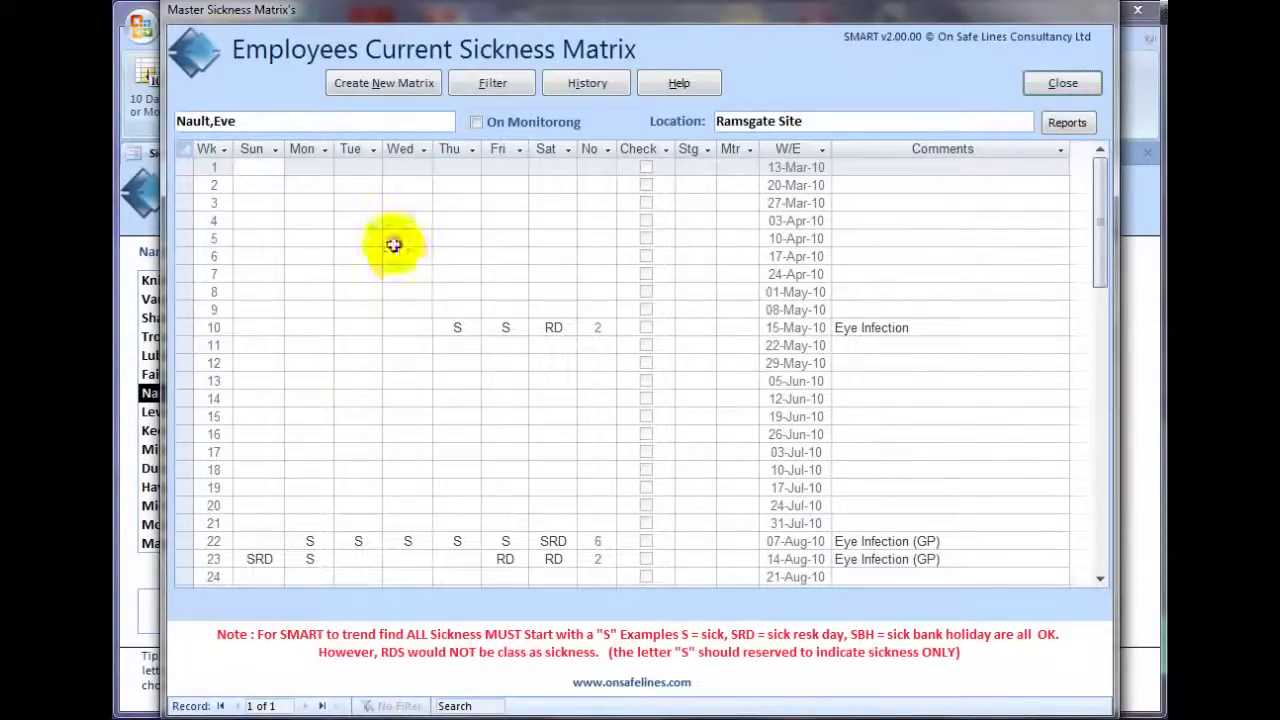
drag(1097, 243, 1100, 330)
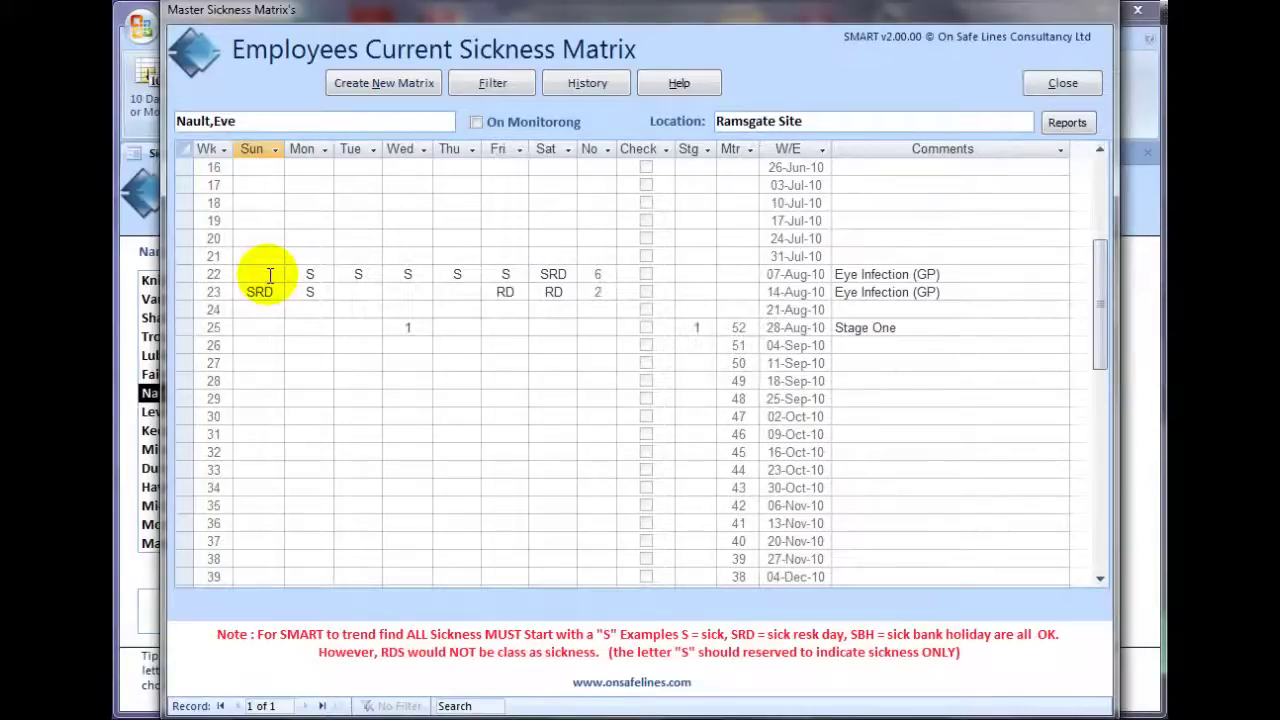
click(1051, 85)
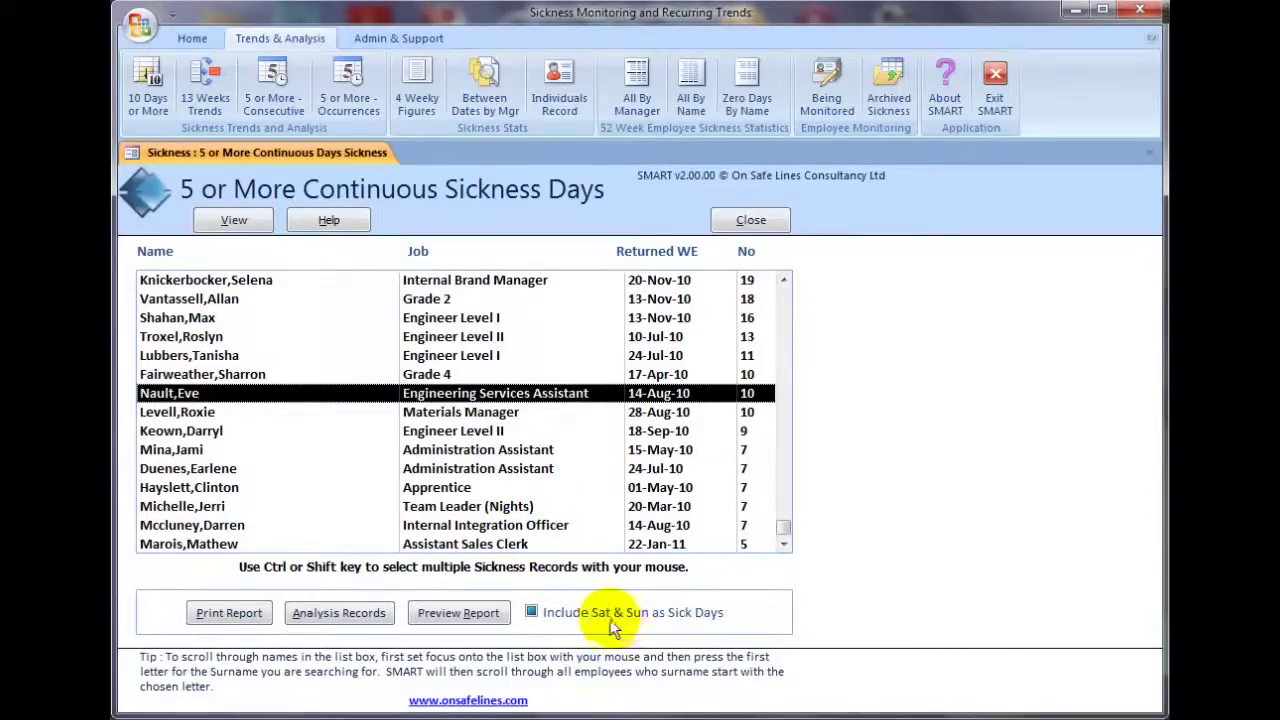
Include Saturdays and Sundays as sick days, re-run the analysis, and look through the resulting employee list.
click(532, 610)
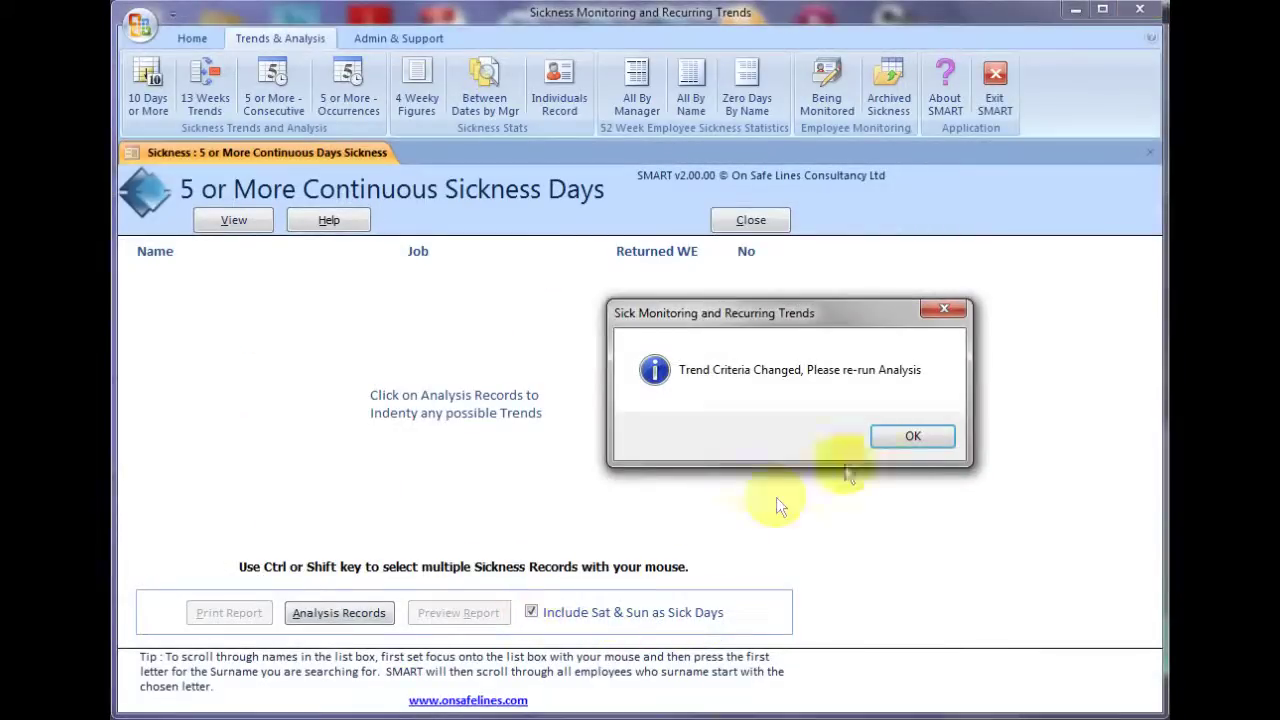
click(900, 436)
click(343, 613)
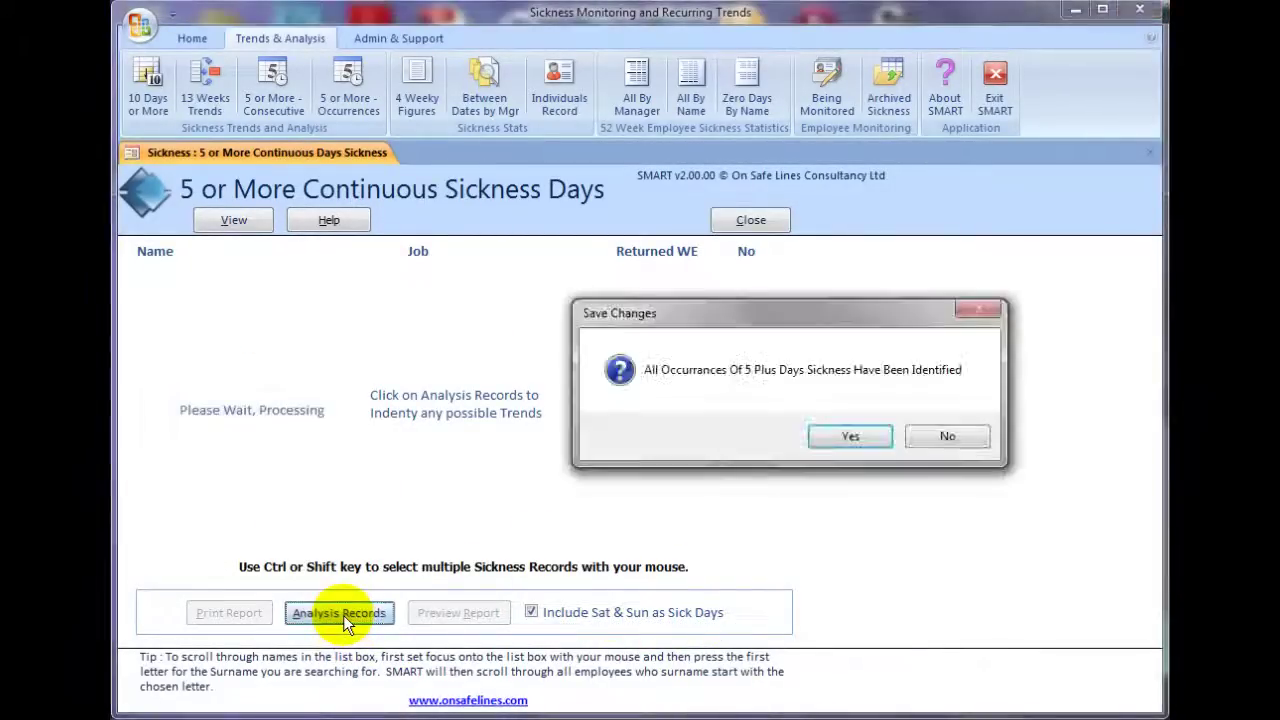
click(845, 436)
click(848, 443)
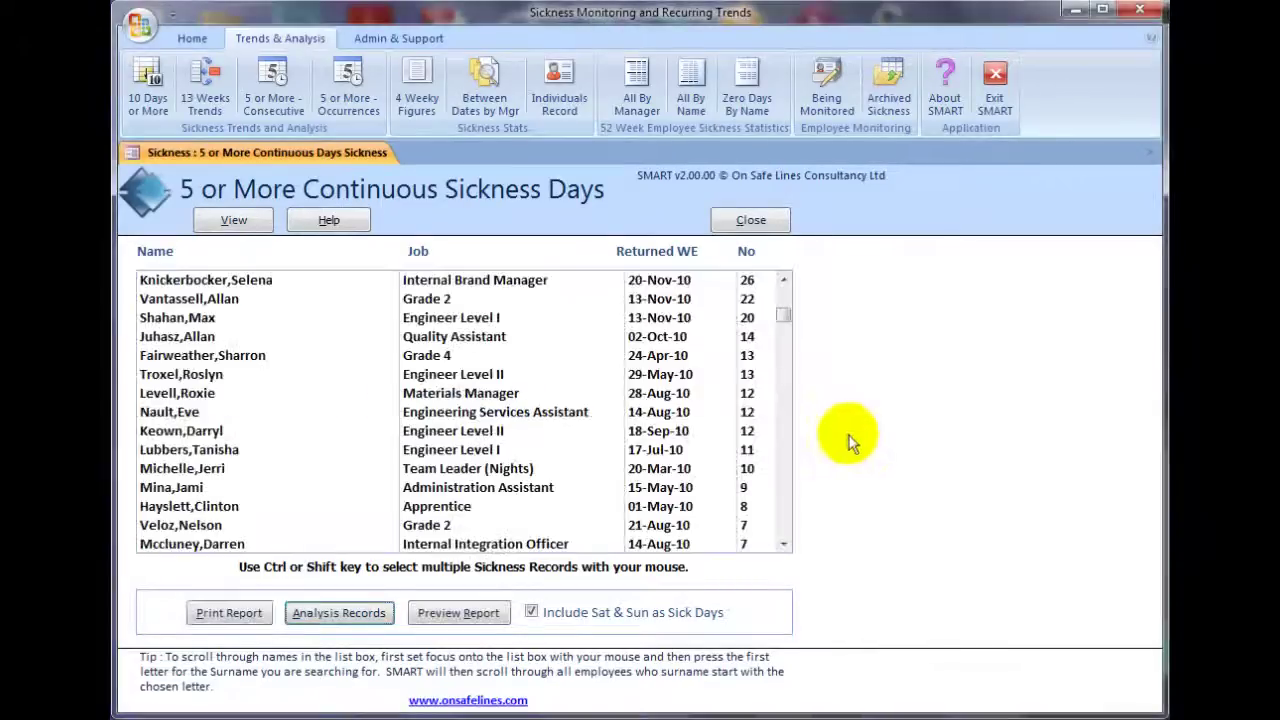
drag(783, 452, 779, 527)
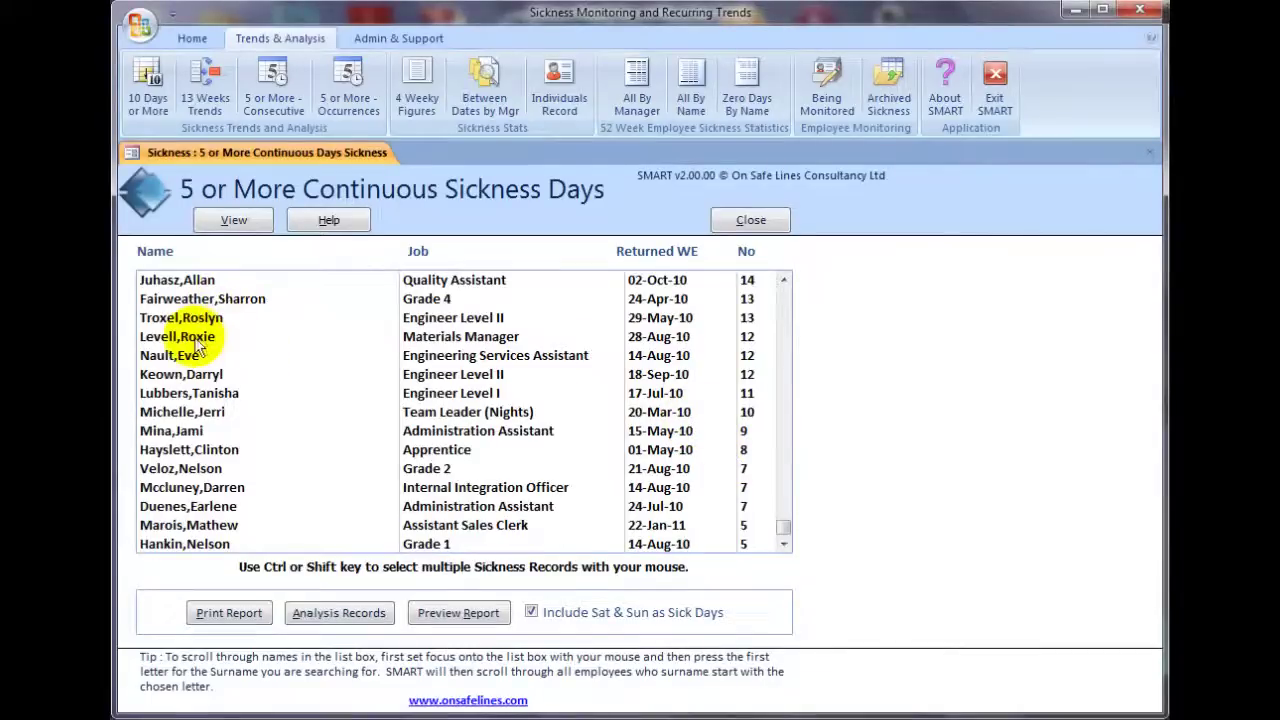
drag(780, 531, 786, 298)
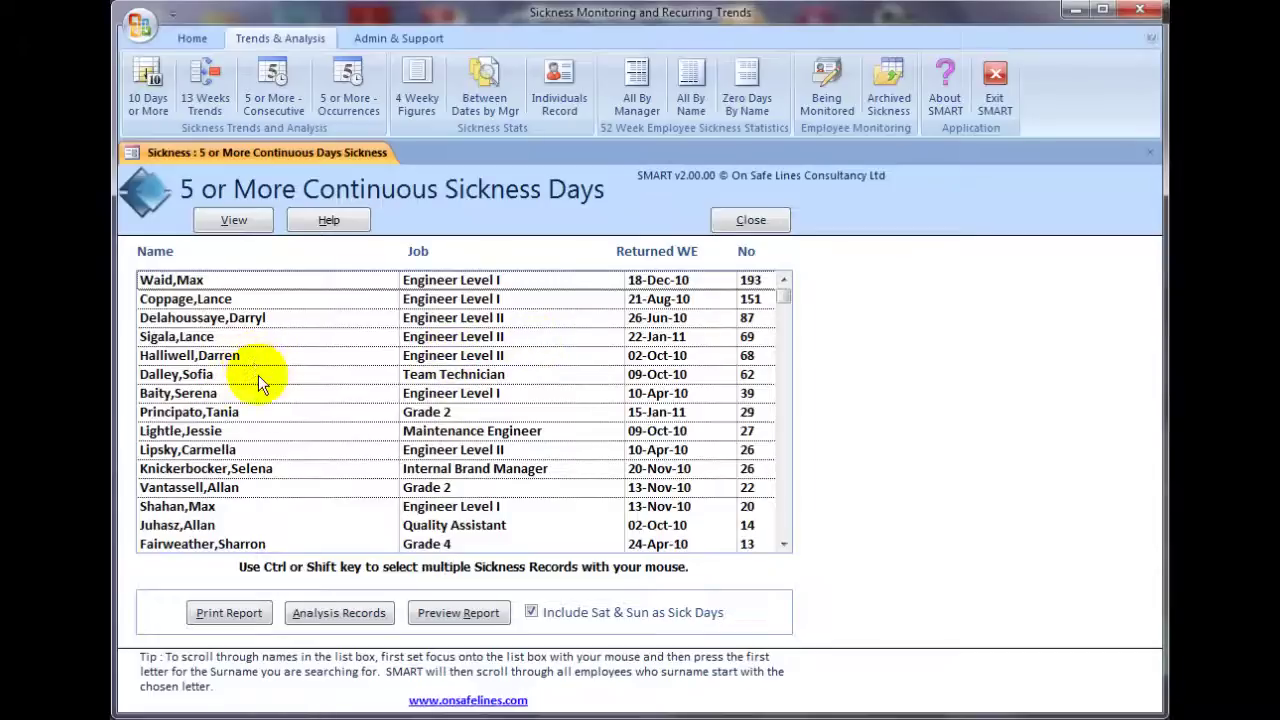
Stop counting Saturdays and Sundays as sick days and accept the changed trend criteria.
click(531, 612)
click(912, 435)
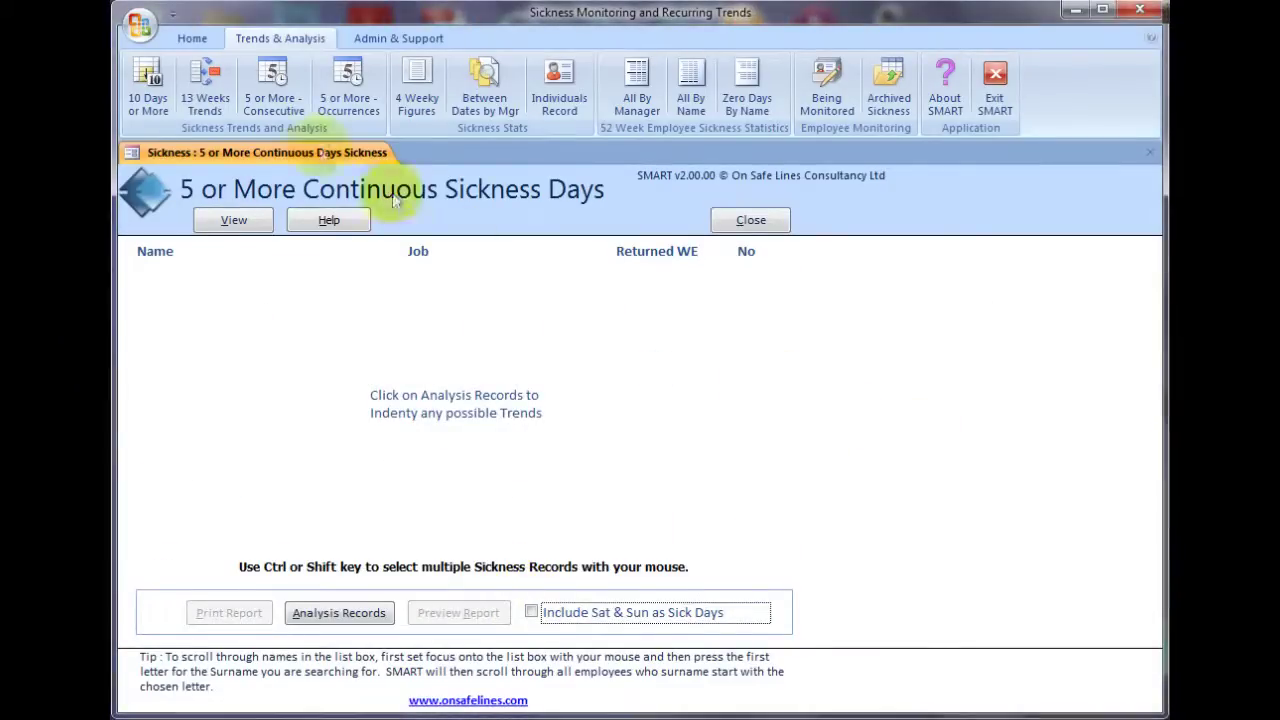
Find the employee's sickness matrix by surname and filter it to the weeks with sickness, restoring all weeks after checking.
click(188, 38)
click(170, 97)
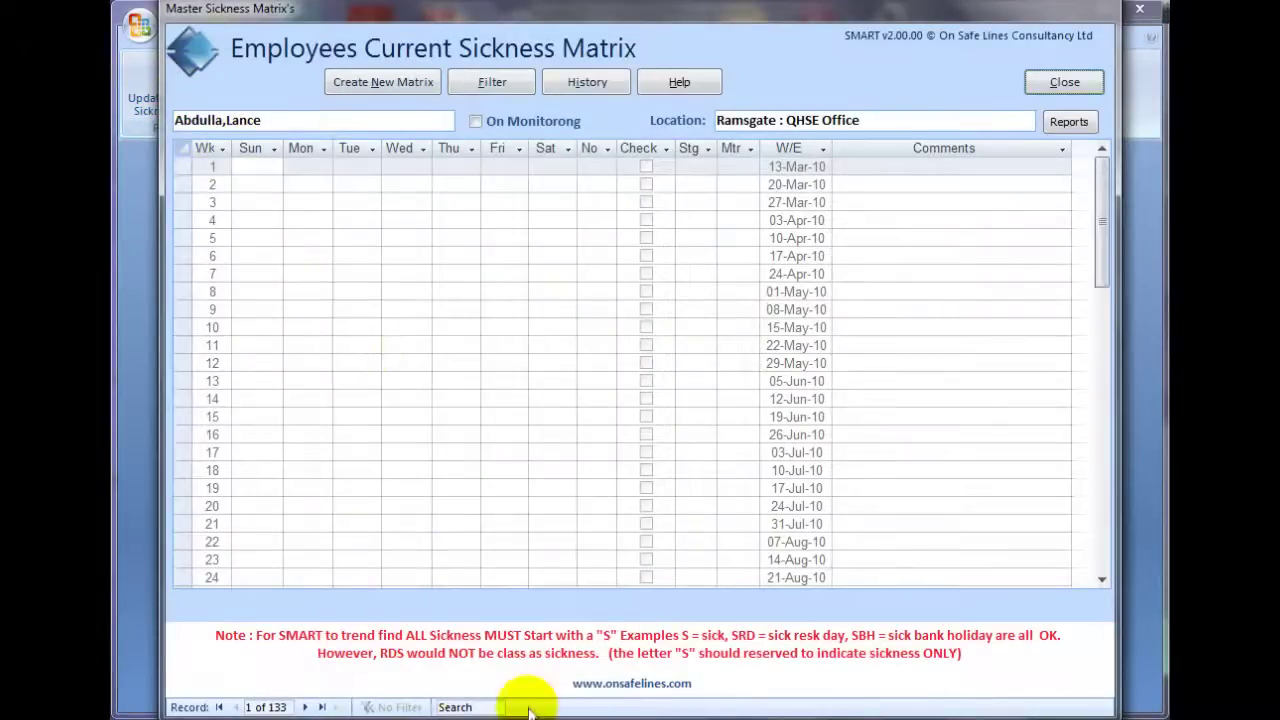
click(486, 705)
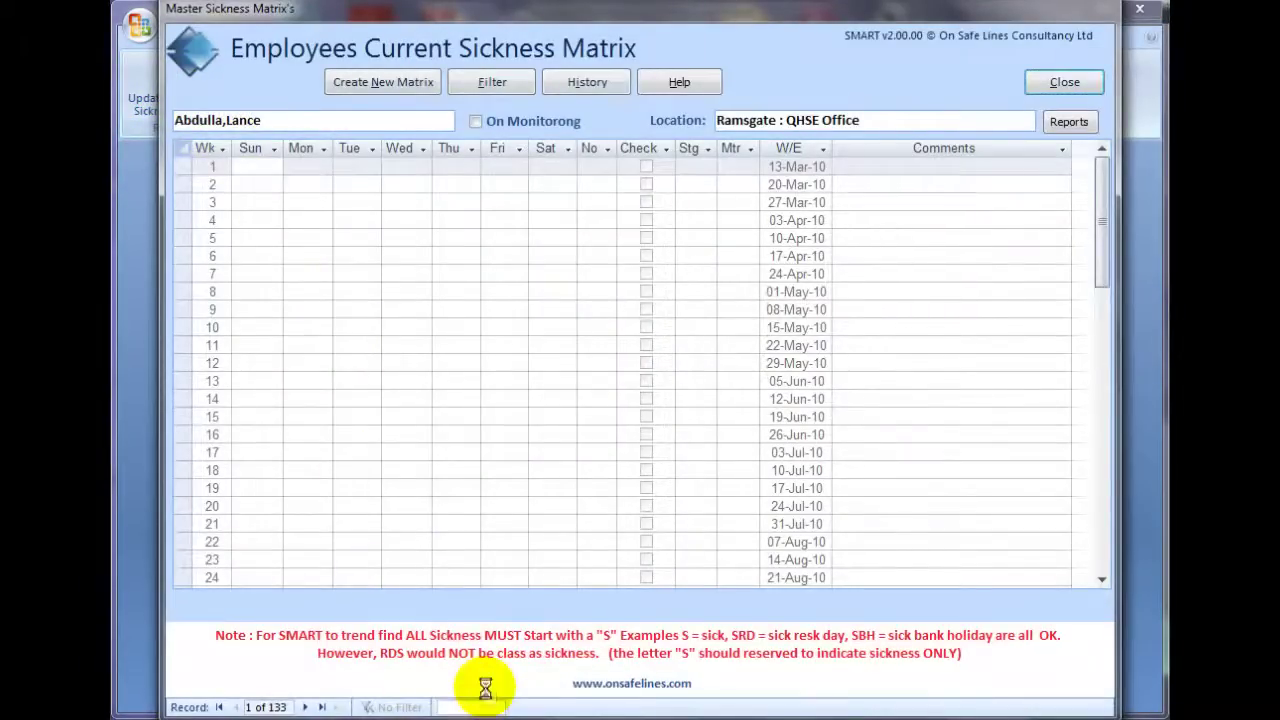
text(welch)
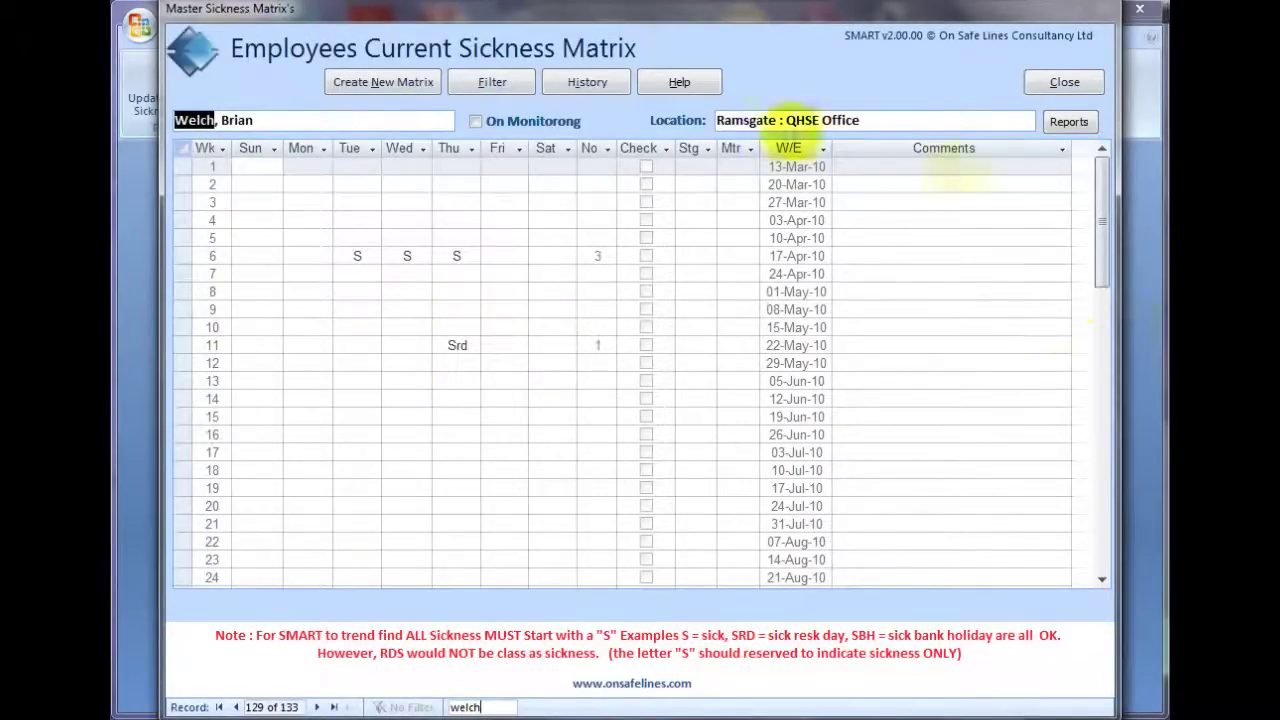
click(486, 82)
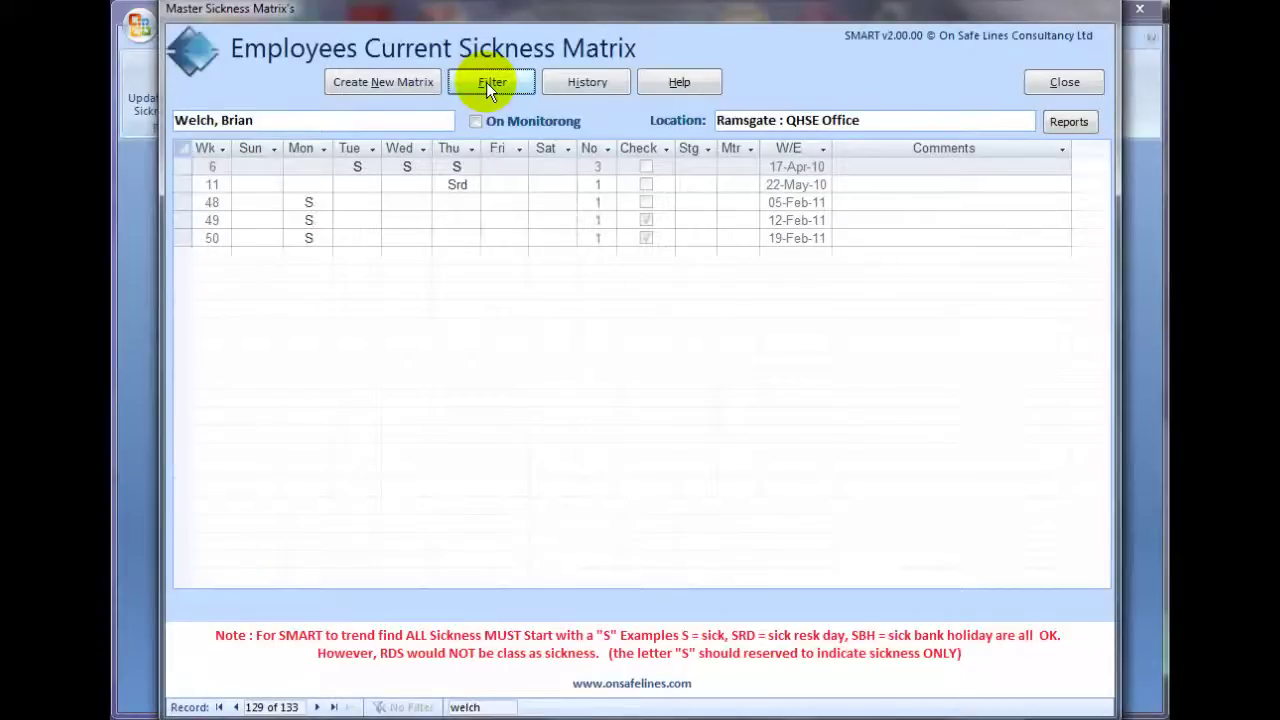
click(486, 82)
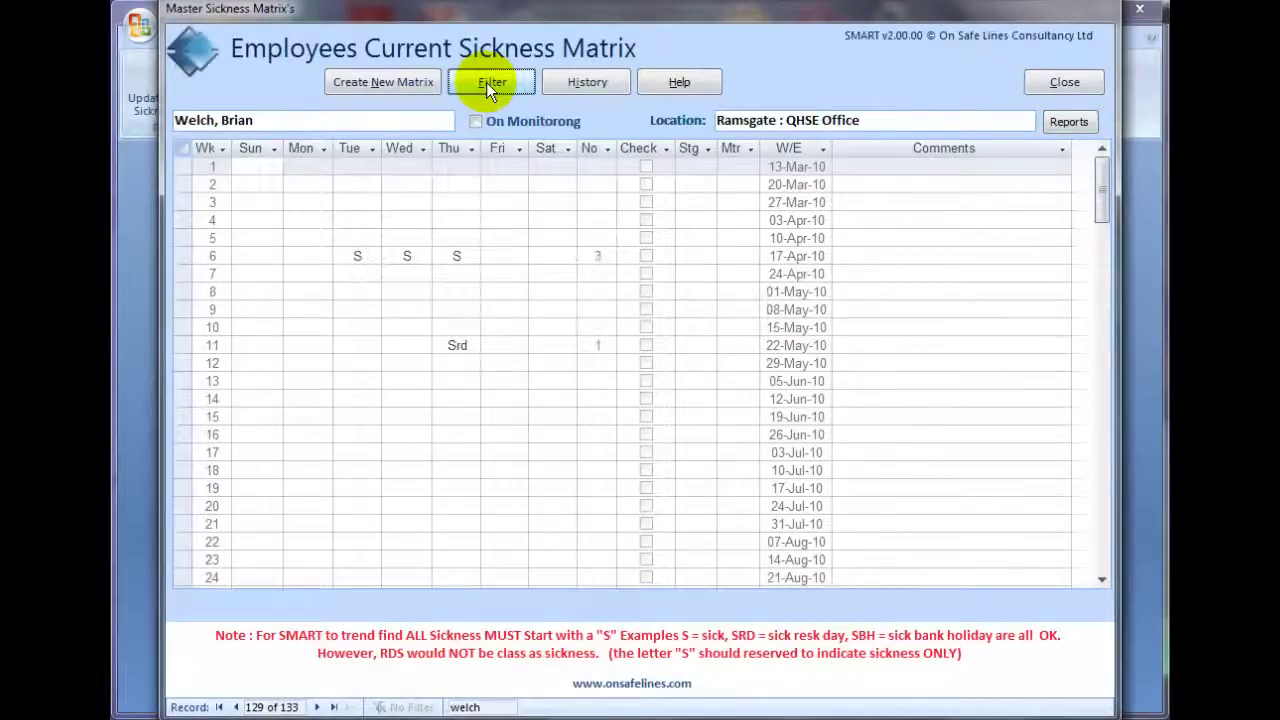
Mark Friday and Saturday of week 6 as sick with S in the employee's matrix and close it.
click(506, 256)
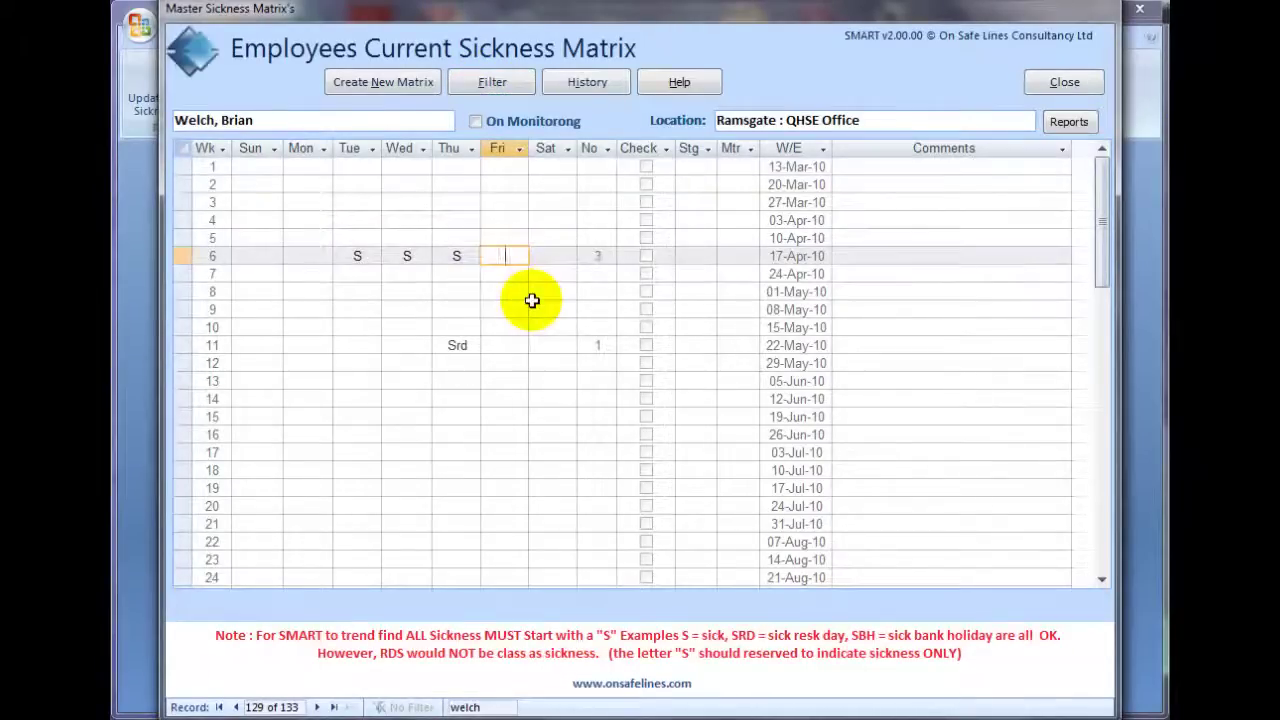
key(Tab)
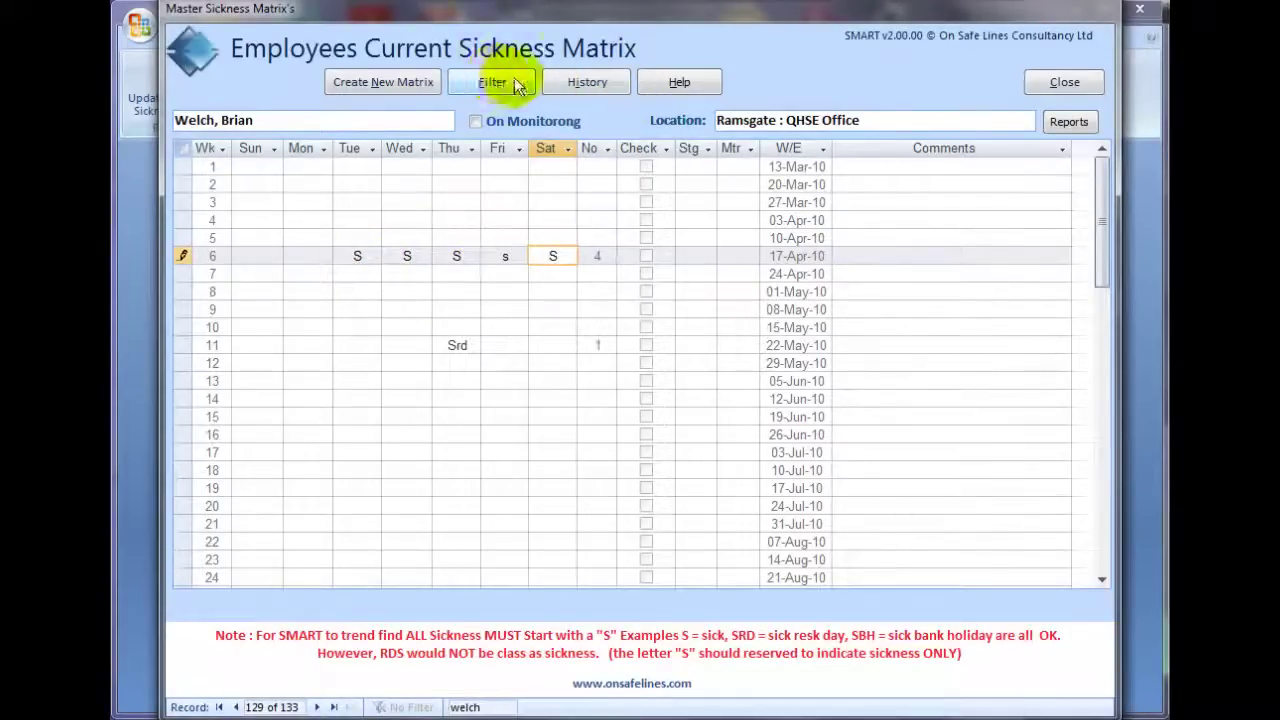
click(1030, 85)
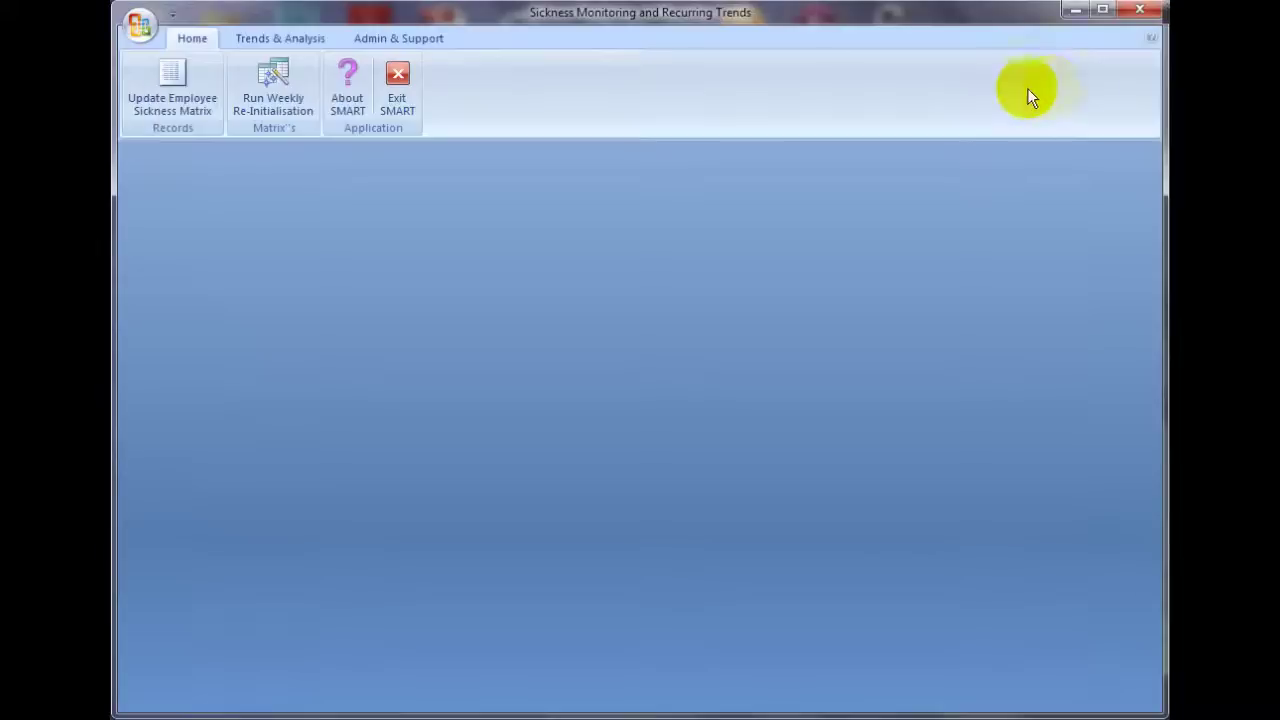
Reopen the 5 or More Consecutive form, analyse the records without changing the weekend option, and check the list for the edited employee.
click(271, 43)
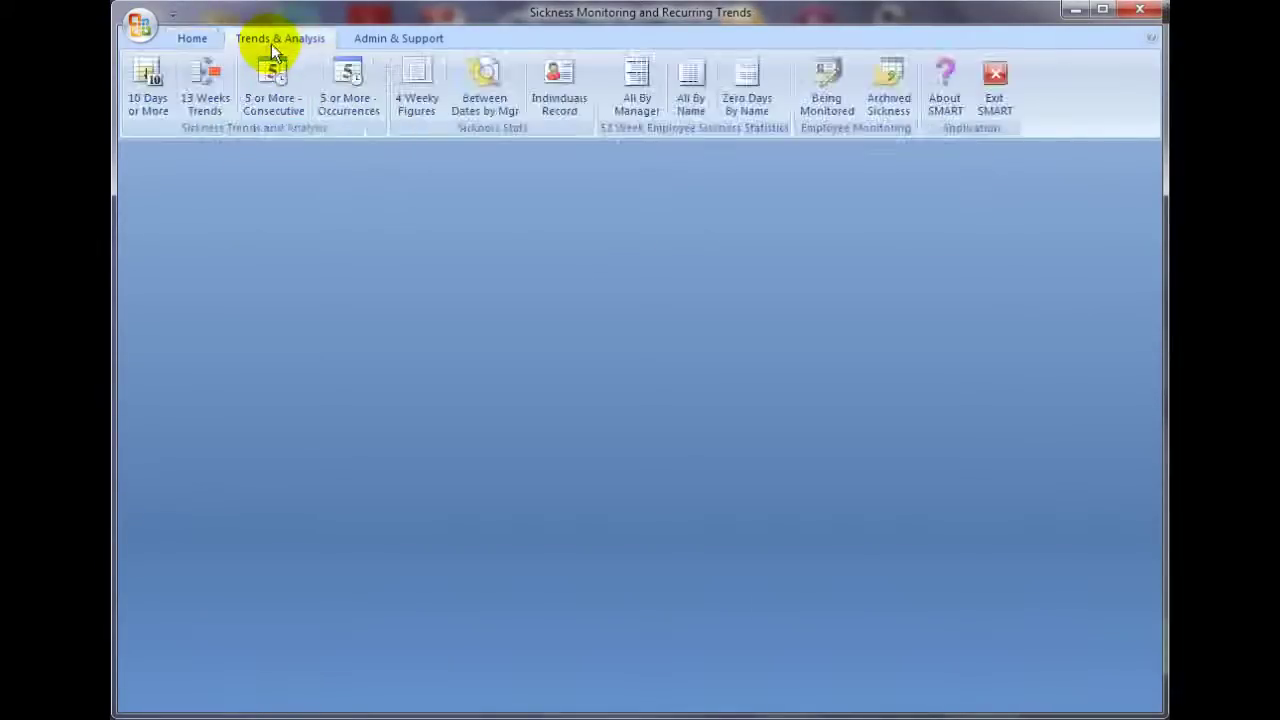
click(255, 95)
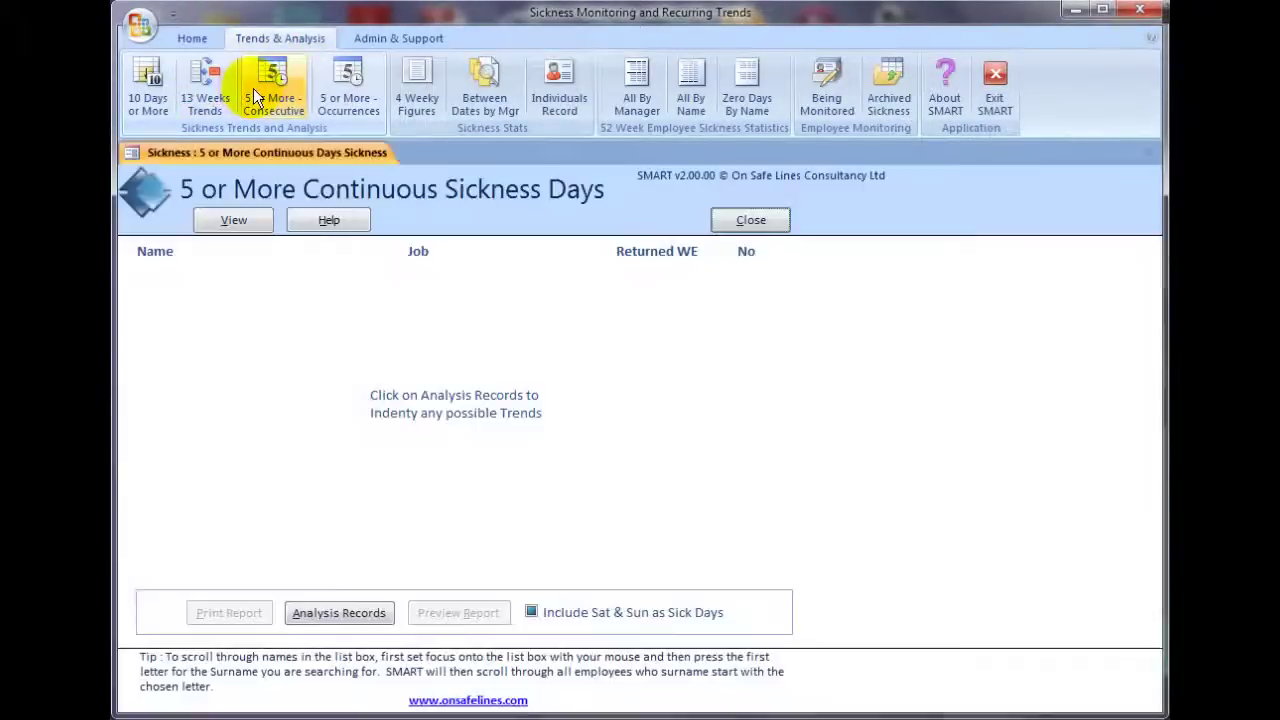
click(340, 612)
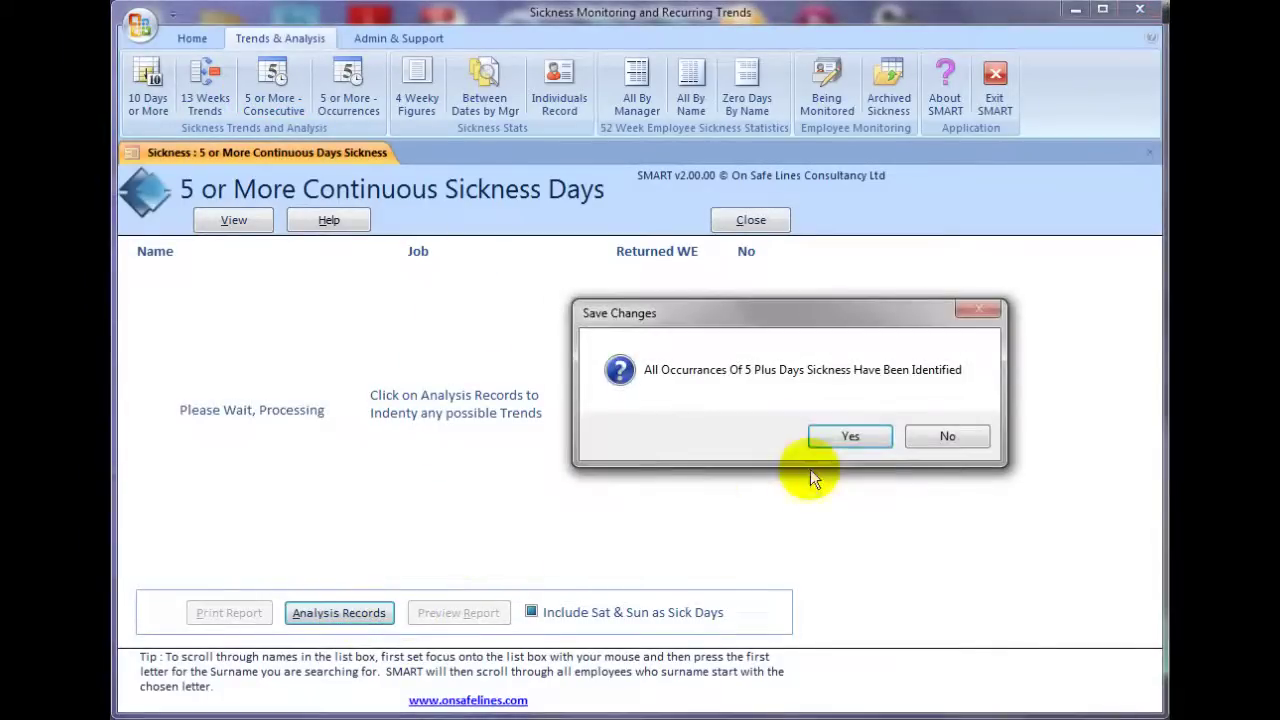
click(846, 436)
click(874, 449)
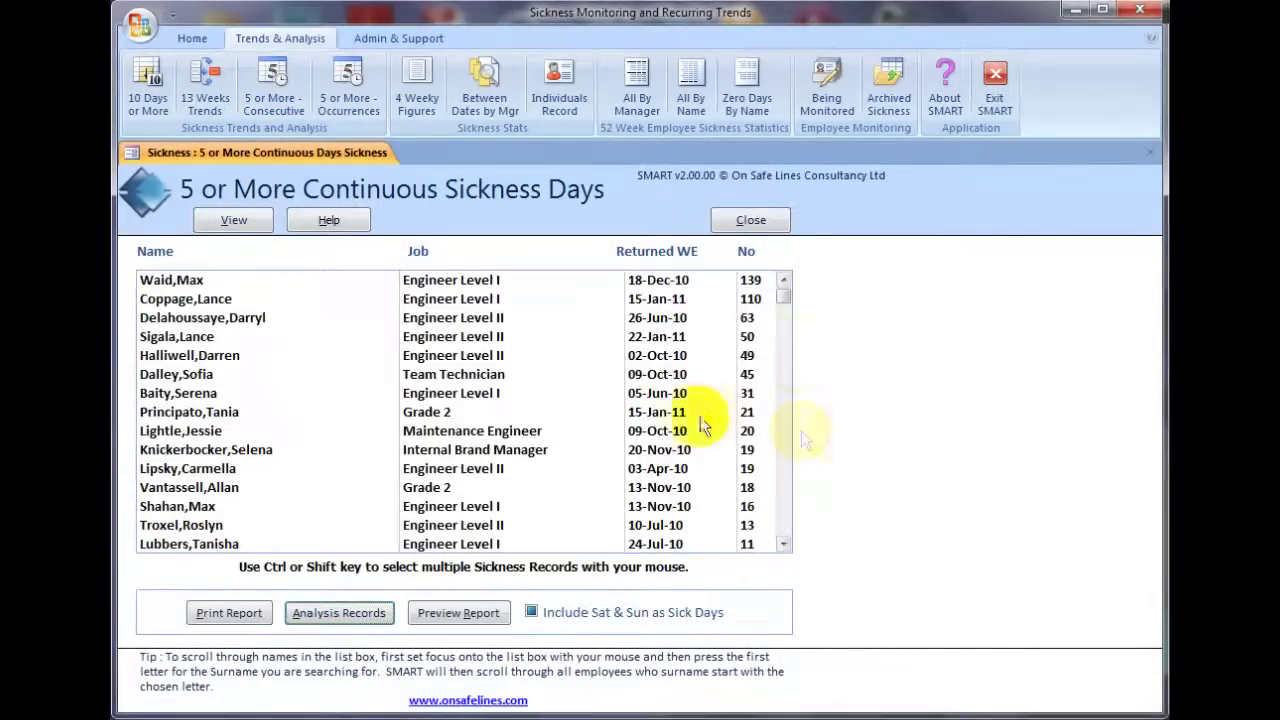
drag(784, 300, 783, 334)
drag(785, 515, 781, 540)
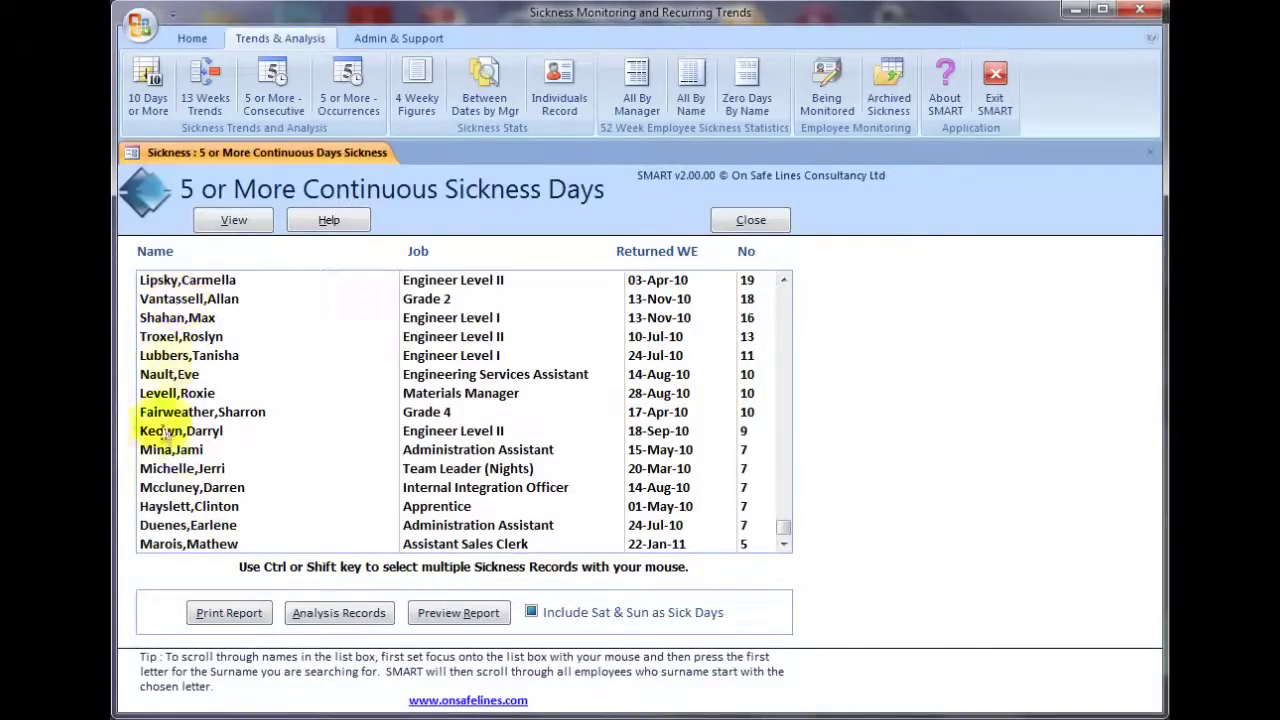
drag(785, 527, 785, 290)
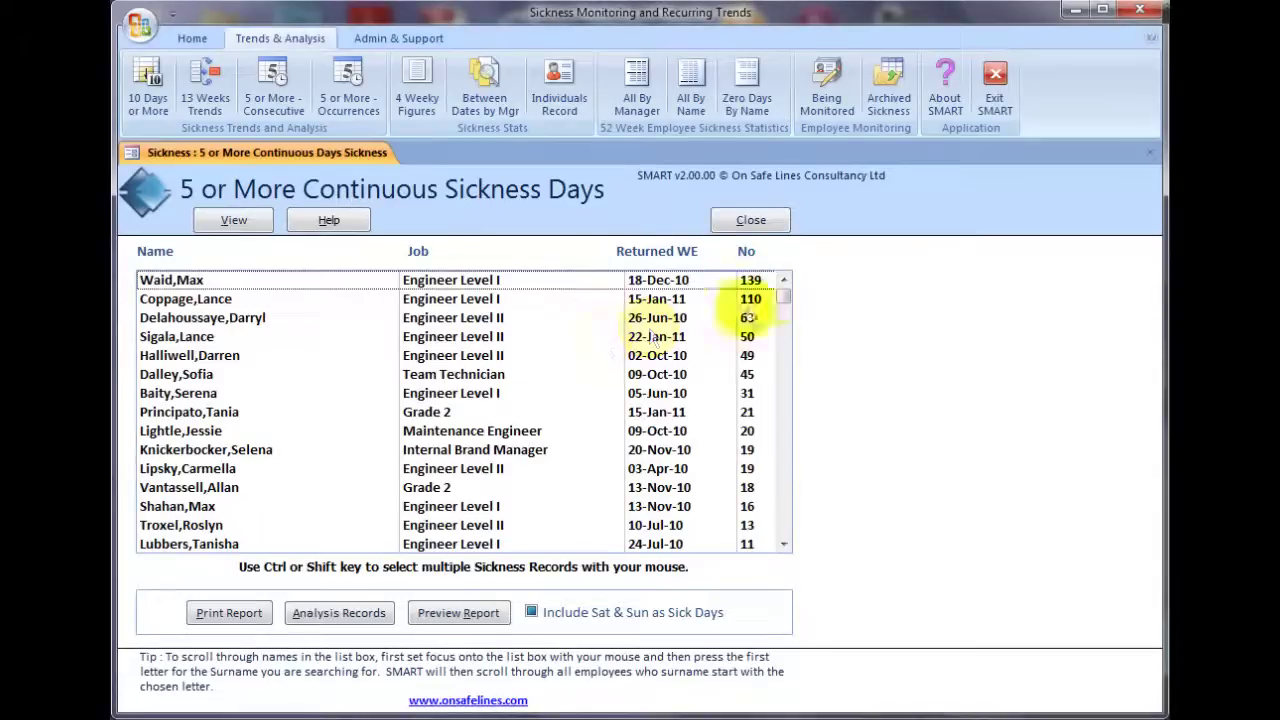
drag(782, 300, 786, 535)
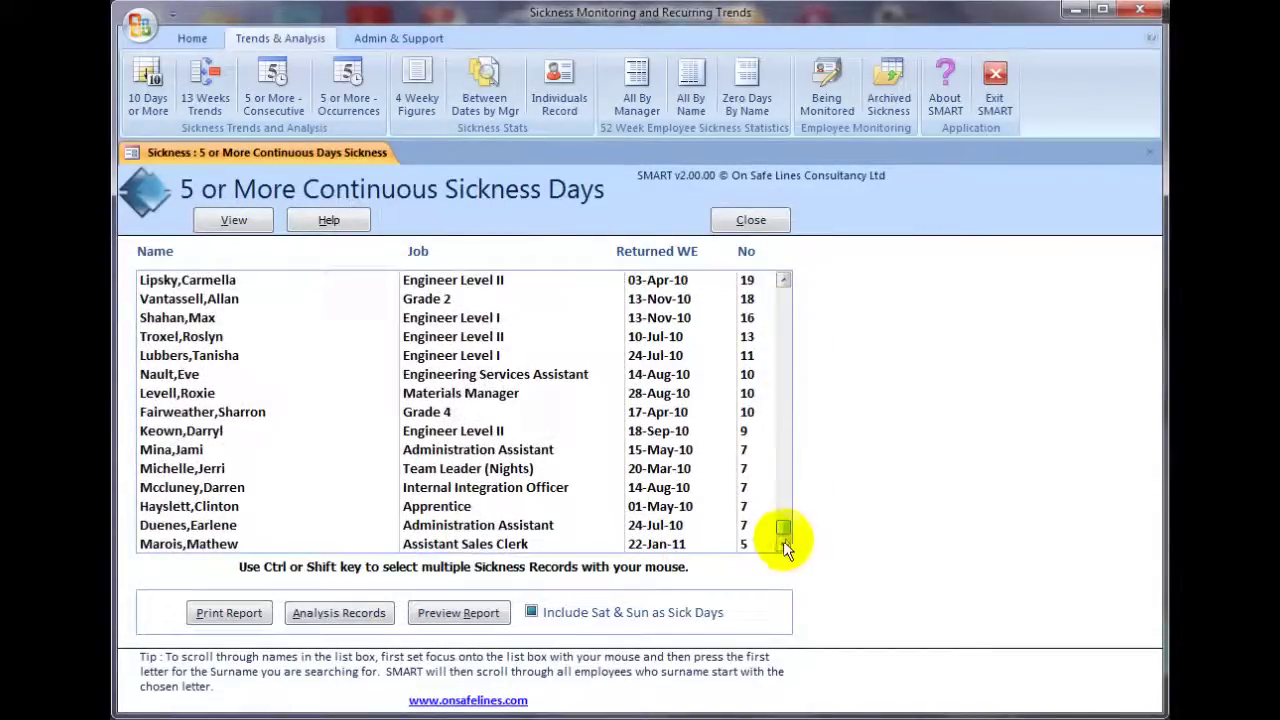
Include Saturdays and Sundays as sick days, re-run the analysis, and select the Quality and Safety Manager's record in the list.
click(532, 612)
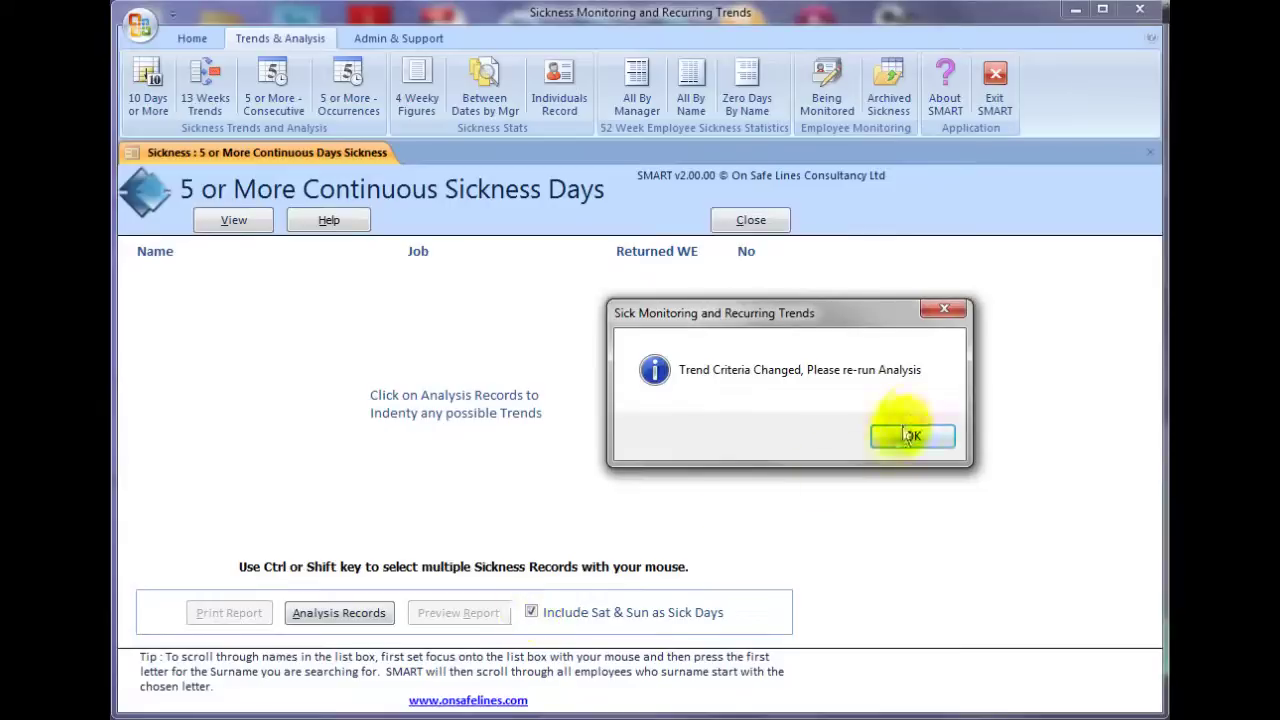
click(903, 438)
click(353, 615)
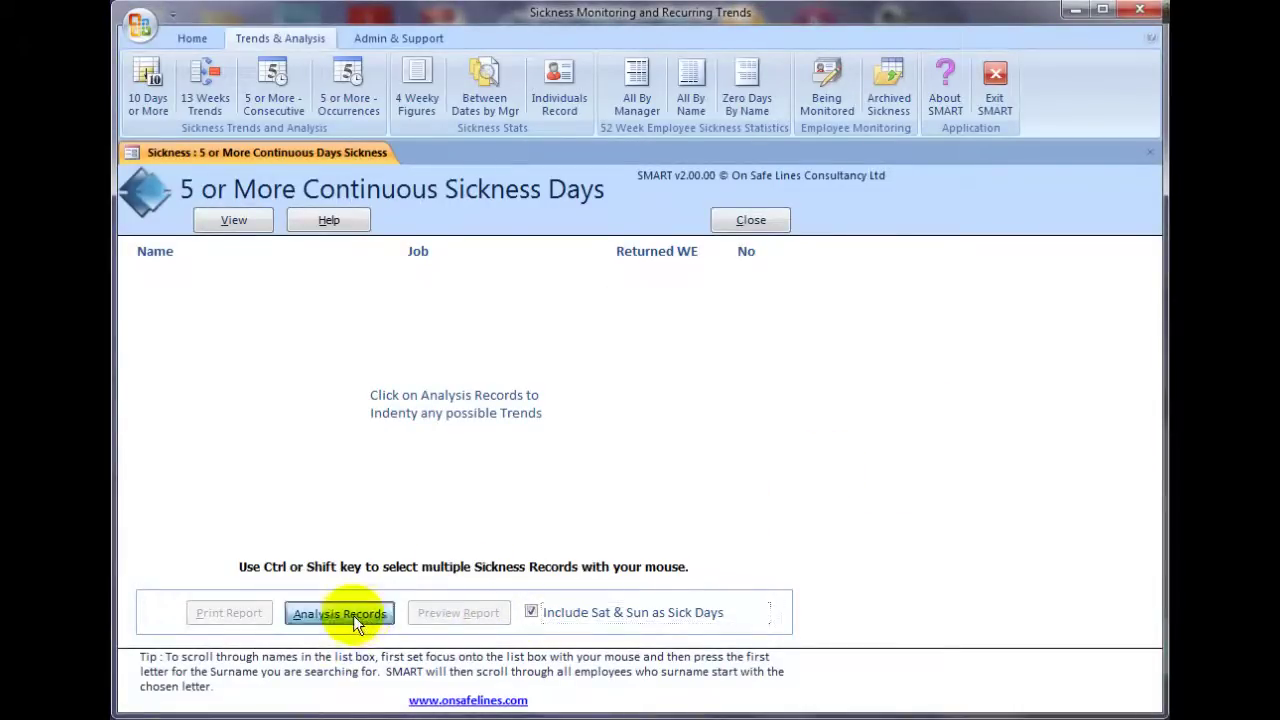
click(850, 437)
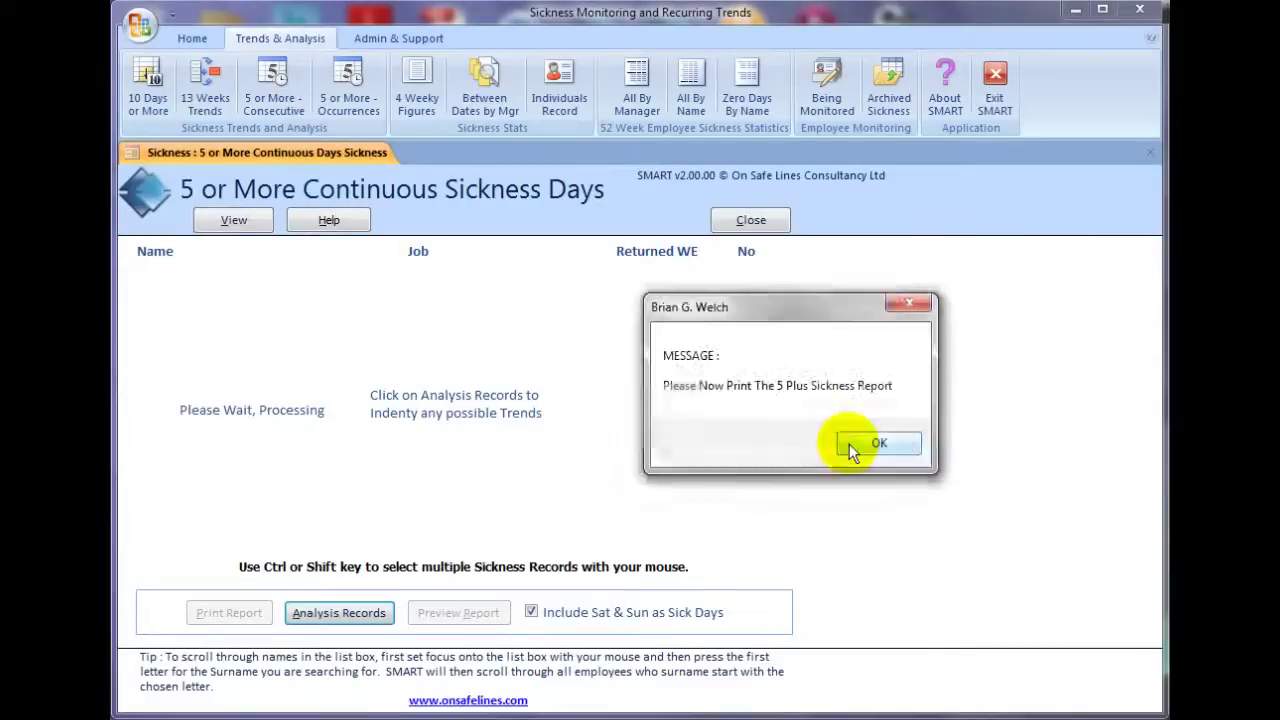
click(870, 445)
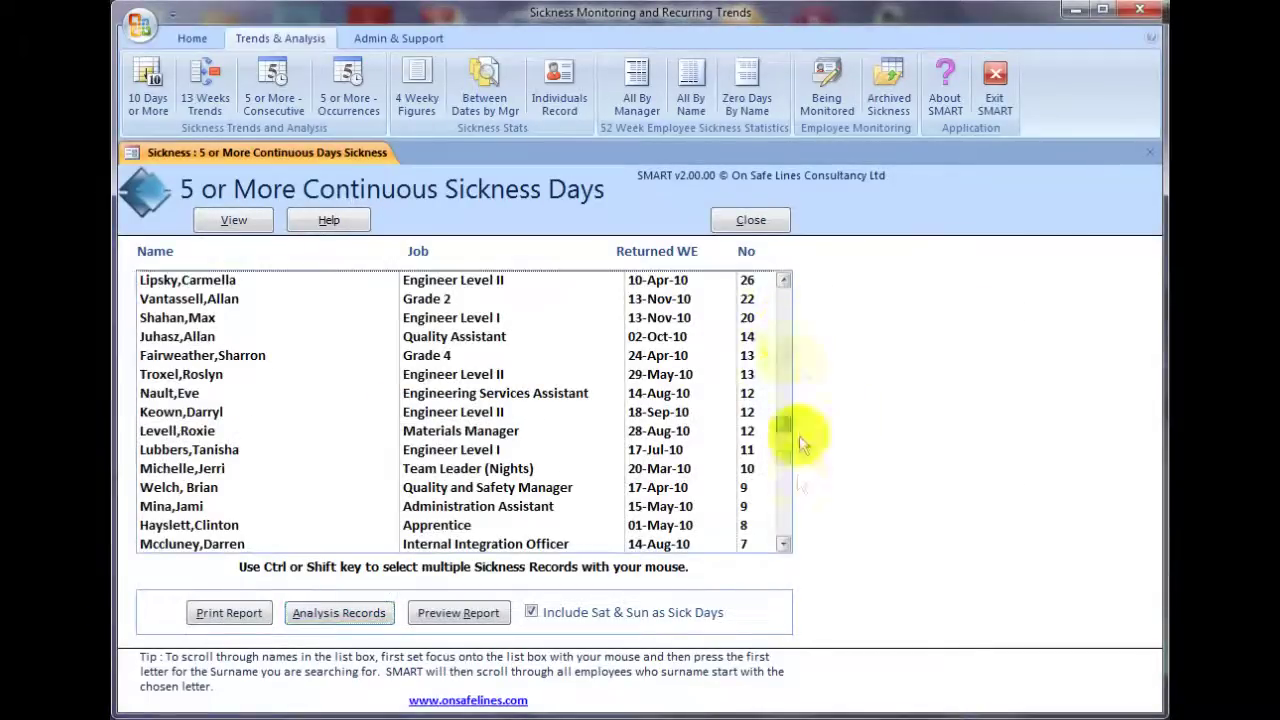
click(783, 545)
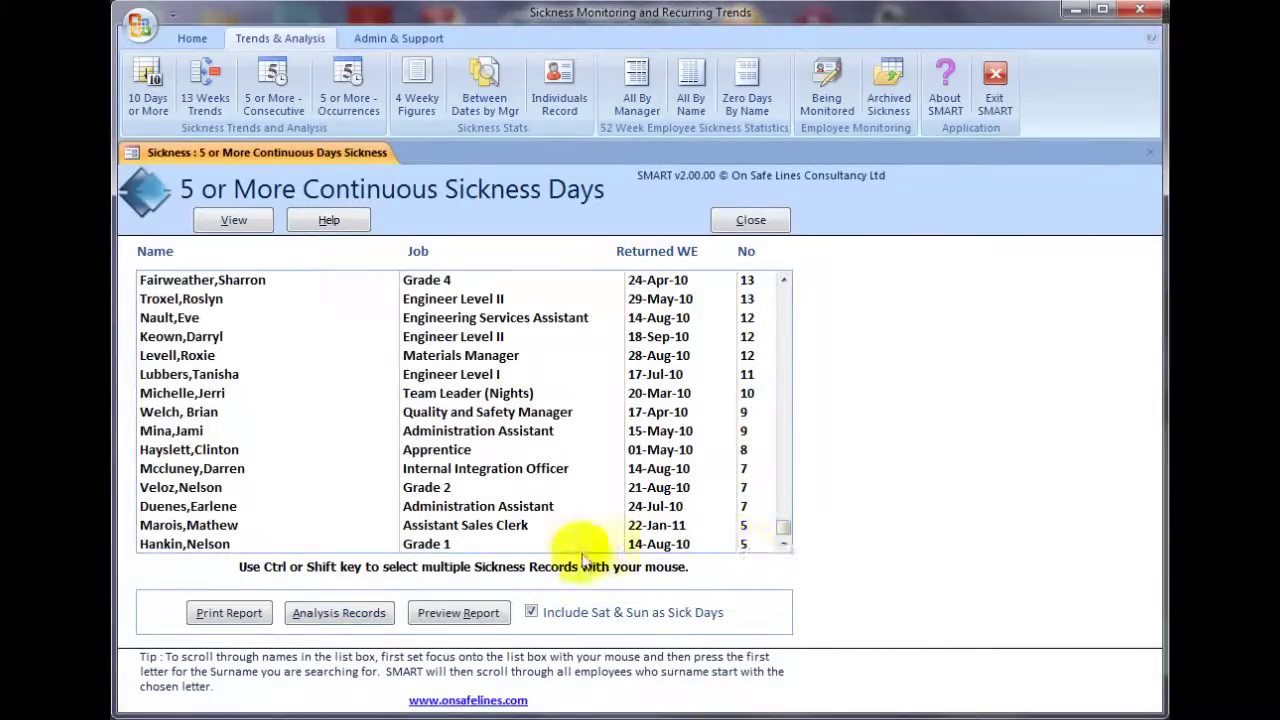
click(210, 420)
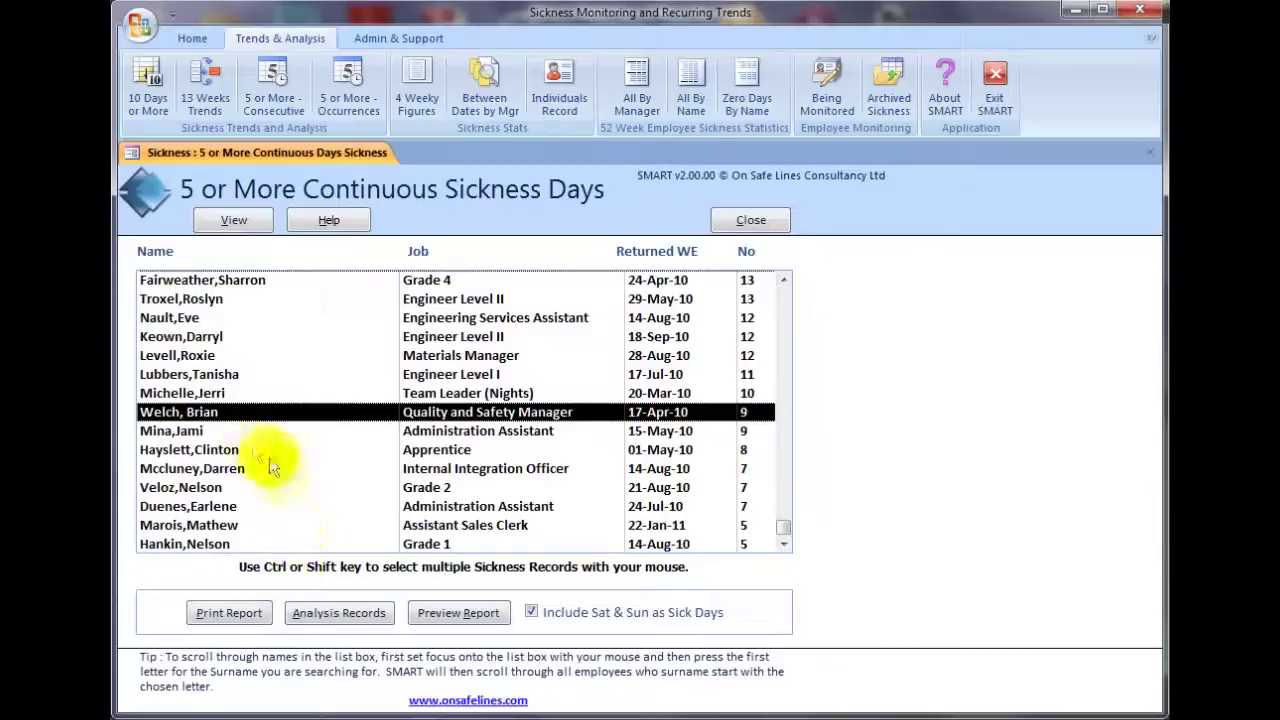
Open the Quality and Safety Manager's sickness matrix from the list, filter it to the weeks with sickness, and restore all weeks.
double_click(243, 413)
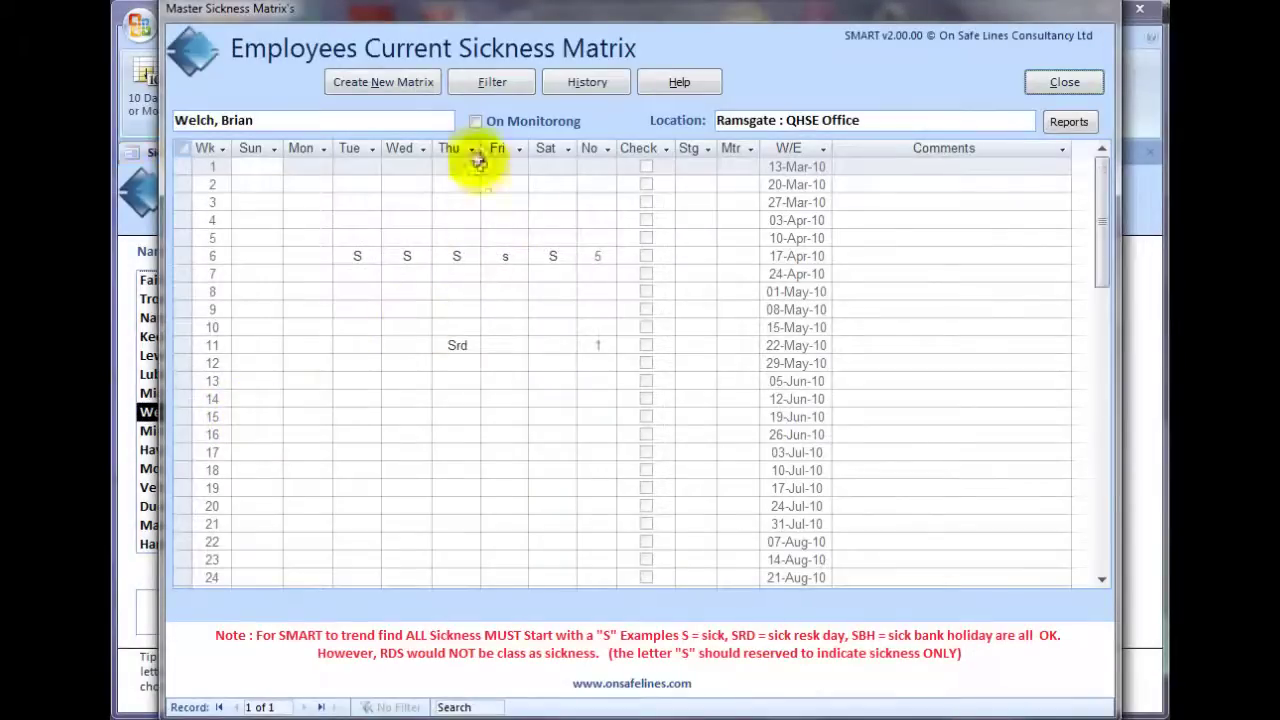
click(474, 82)
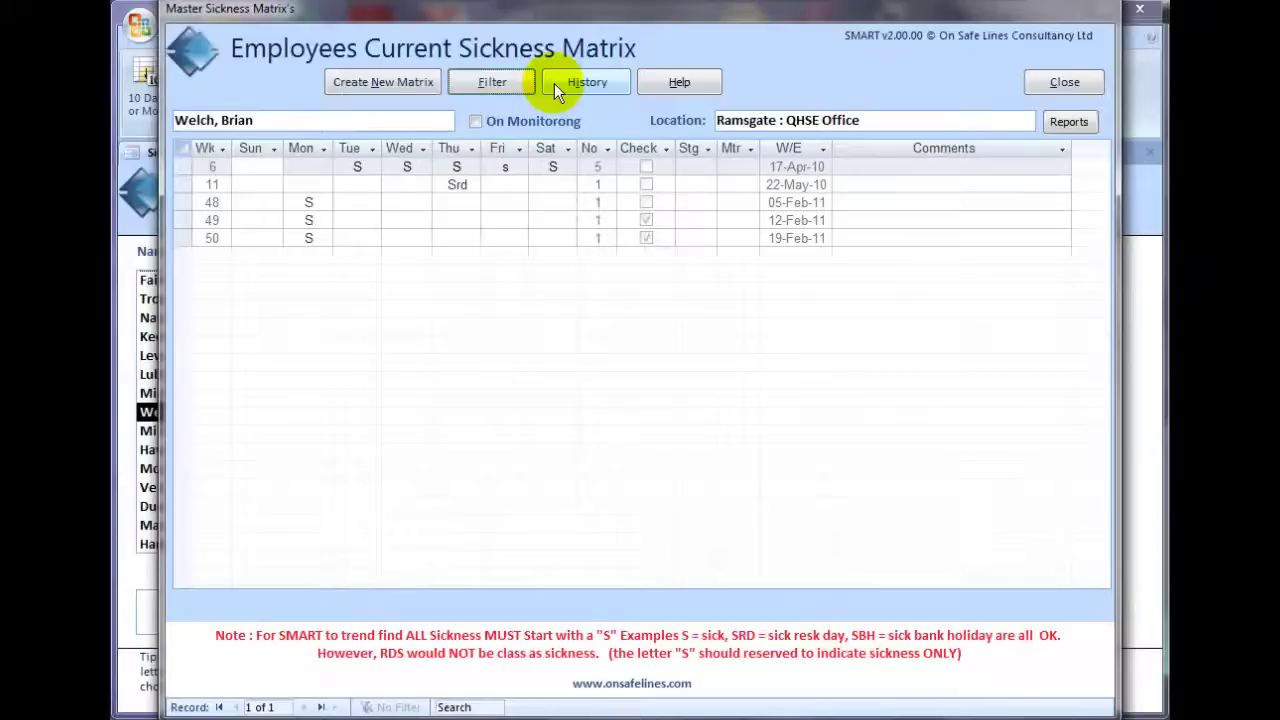
click(501, 83)
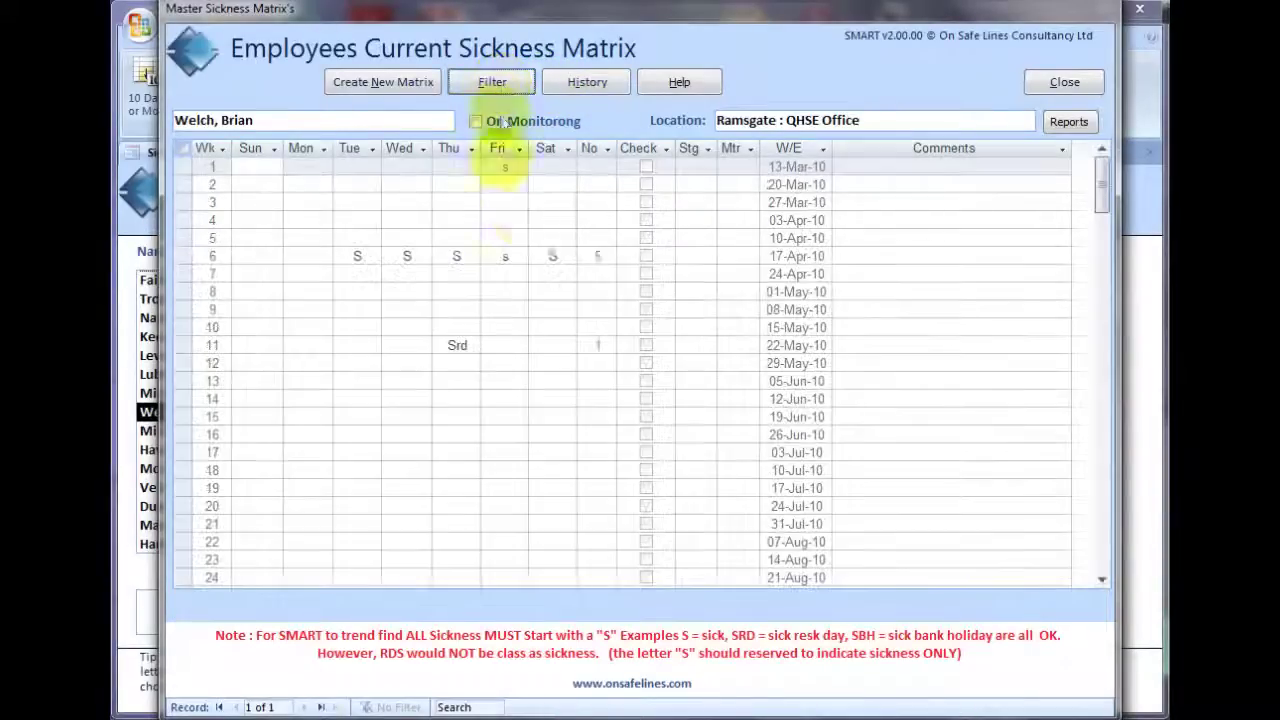
Clear the Tuesday sickness entry in week 6, mark Sunday of week 7 with S, and close the matrix.
click(356, 256)
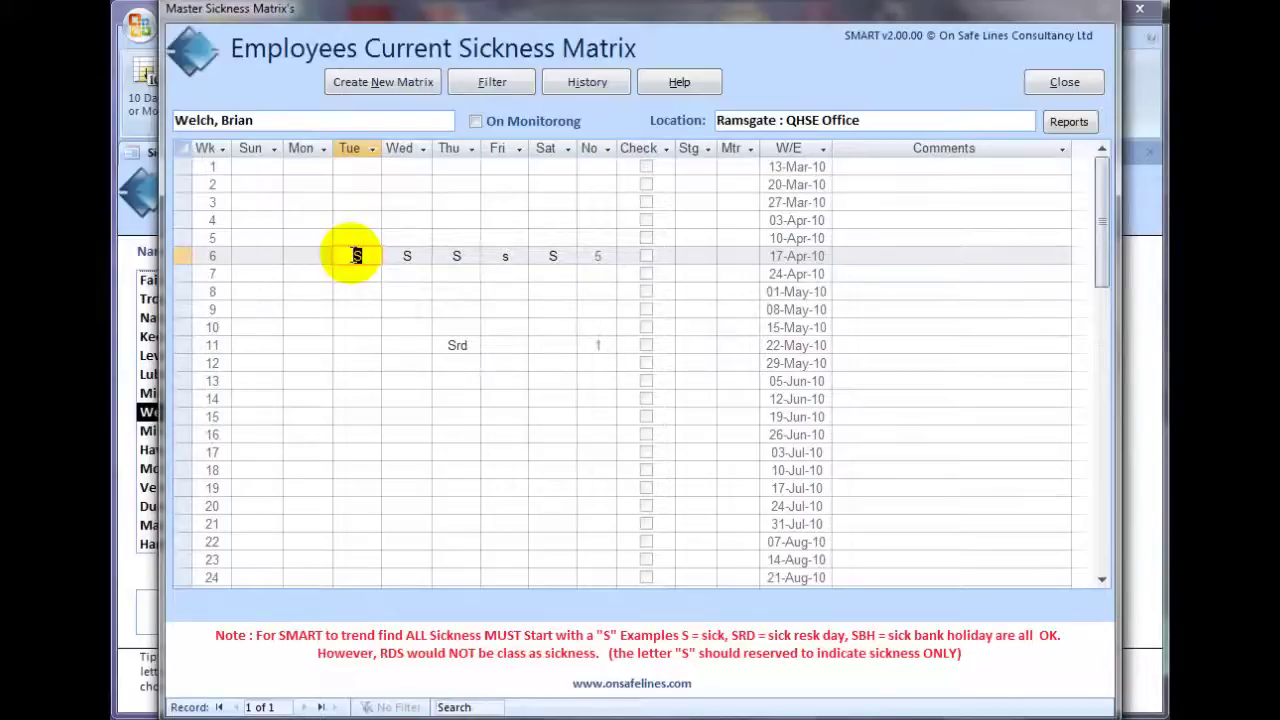
key(Delete)
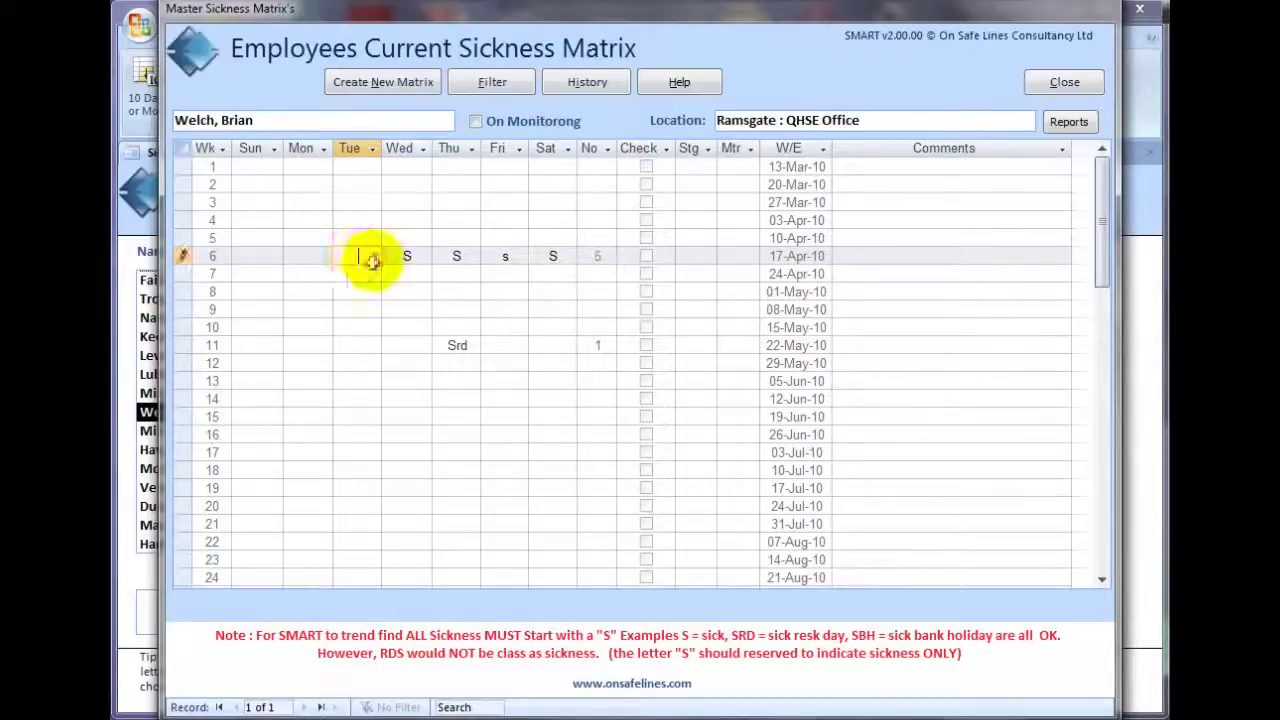
click(275, 273)
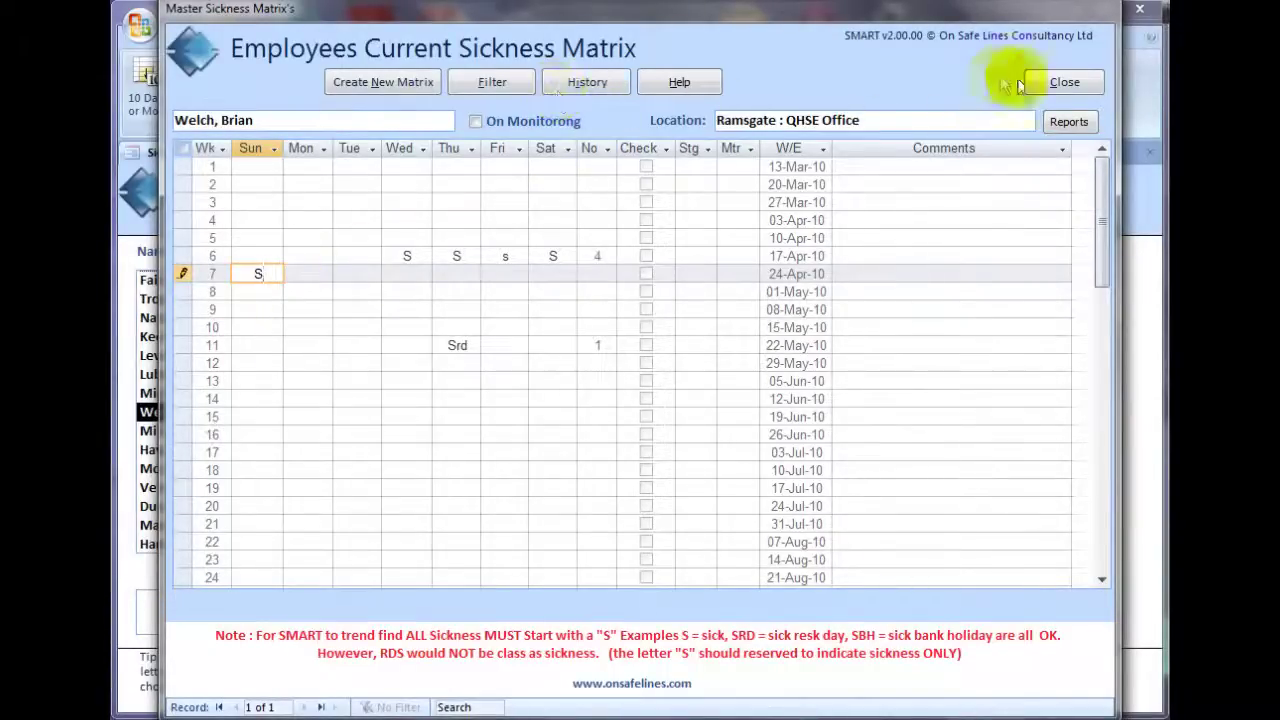
click(1042, 79)
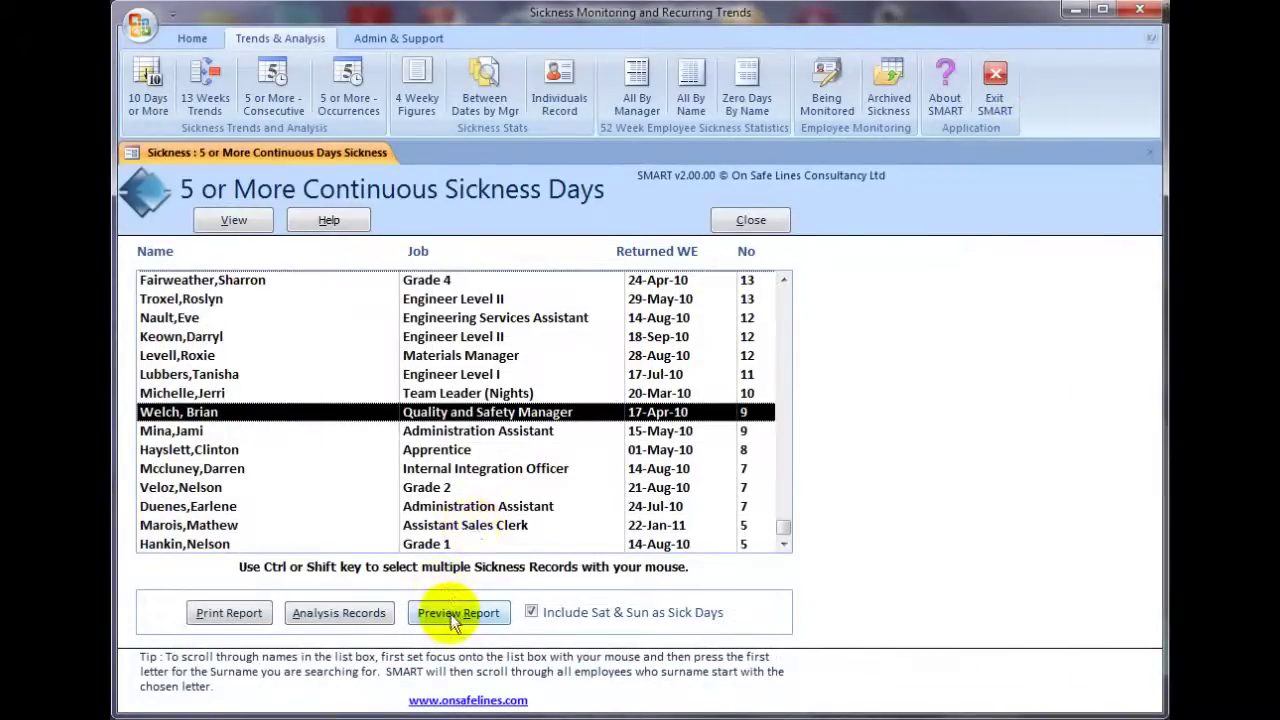
Re-run the records analysis with weekends included and select the Quality and Safety Manager's record in the list.
click(342, 612)
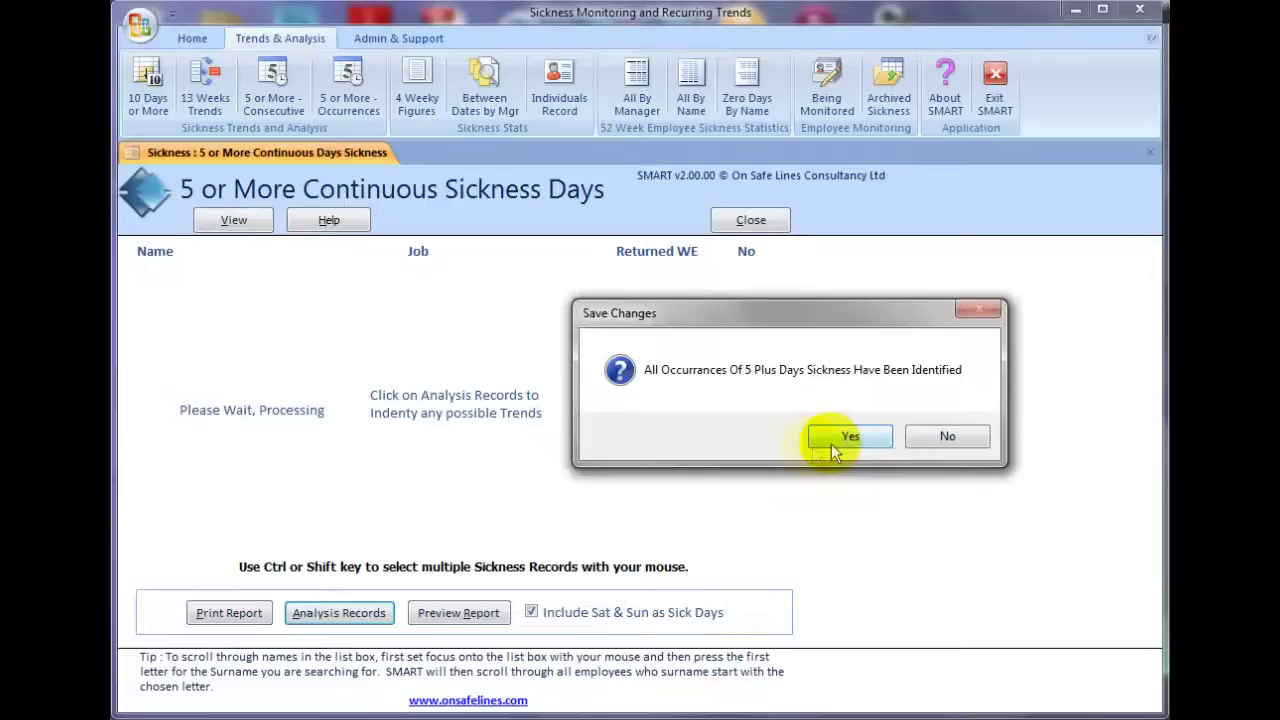
click(838, 440)
click(858, 446)
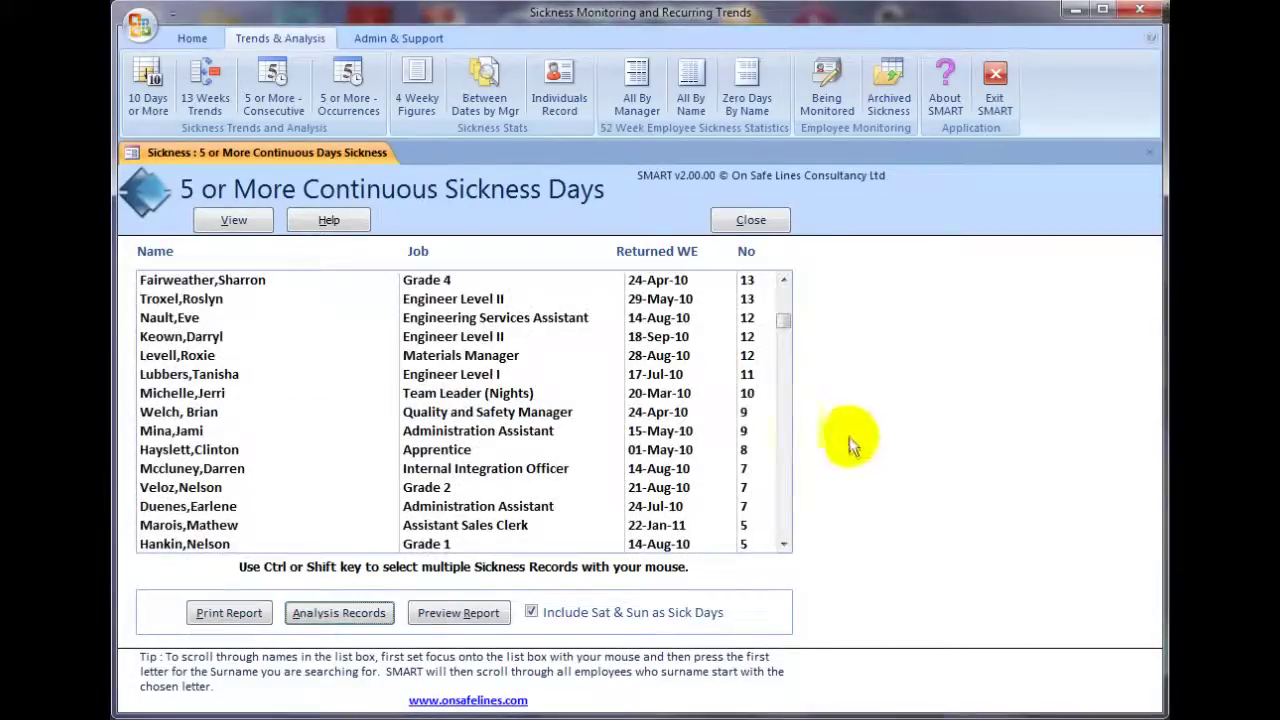
drag(797, 360, 786, 523)
click(226, 418)
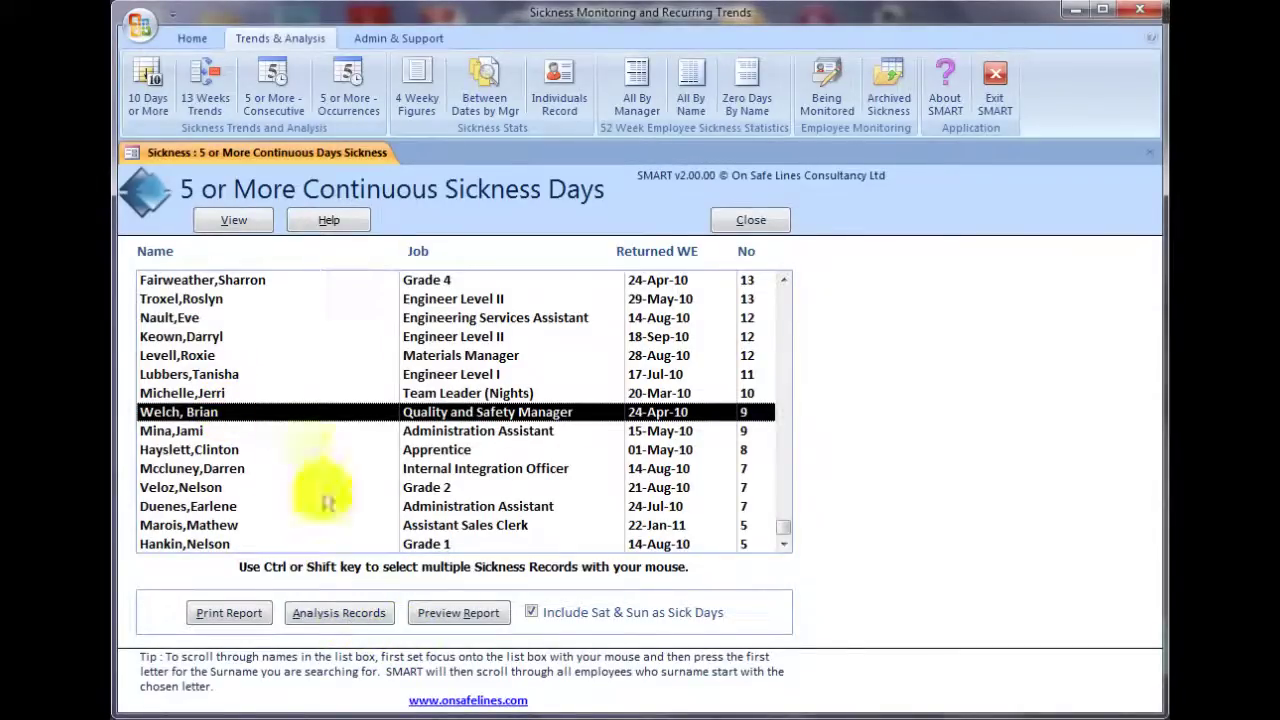
View the Quality and Safety Manager's matrix from the list to check the sickness run across weeks 6 and 7, and close it.
double_click(294, 414)
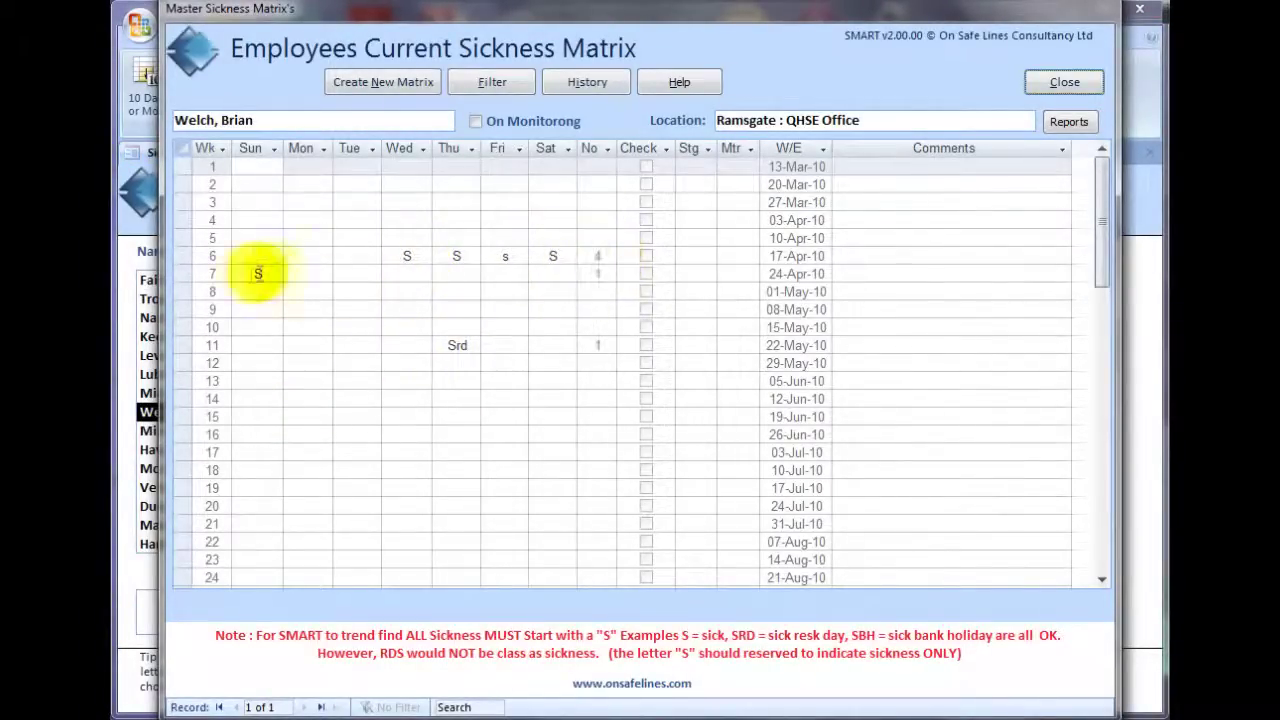
click(1066, 82)
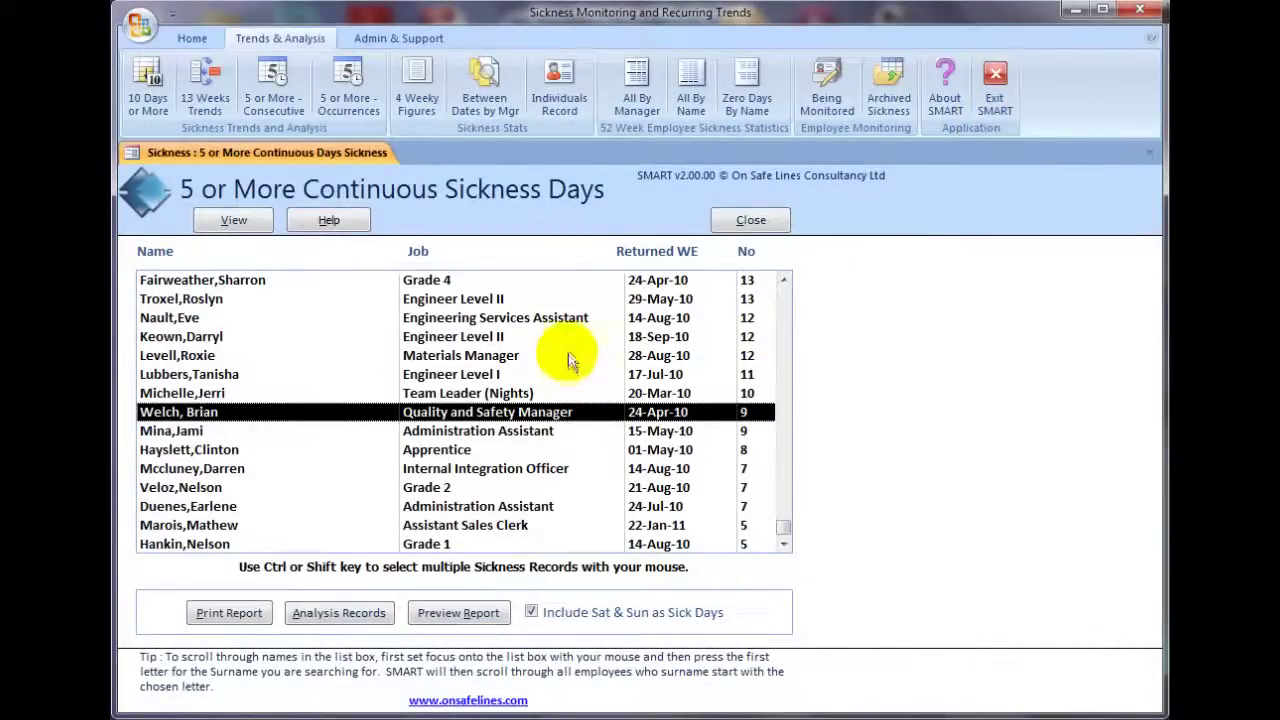
click(231, 221)
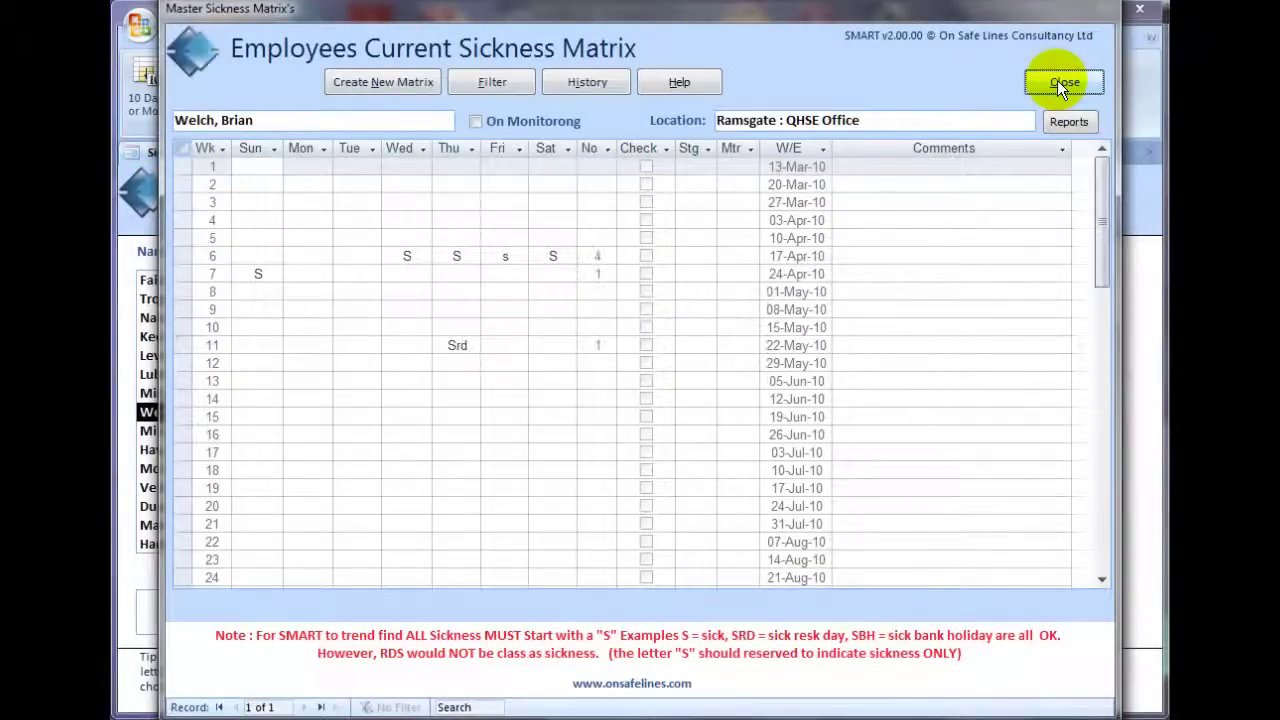
click(1060, 82)
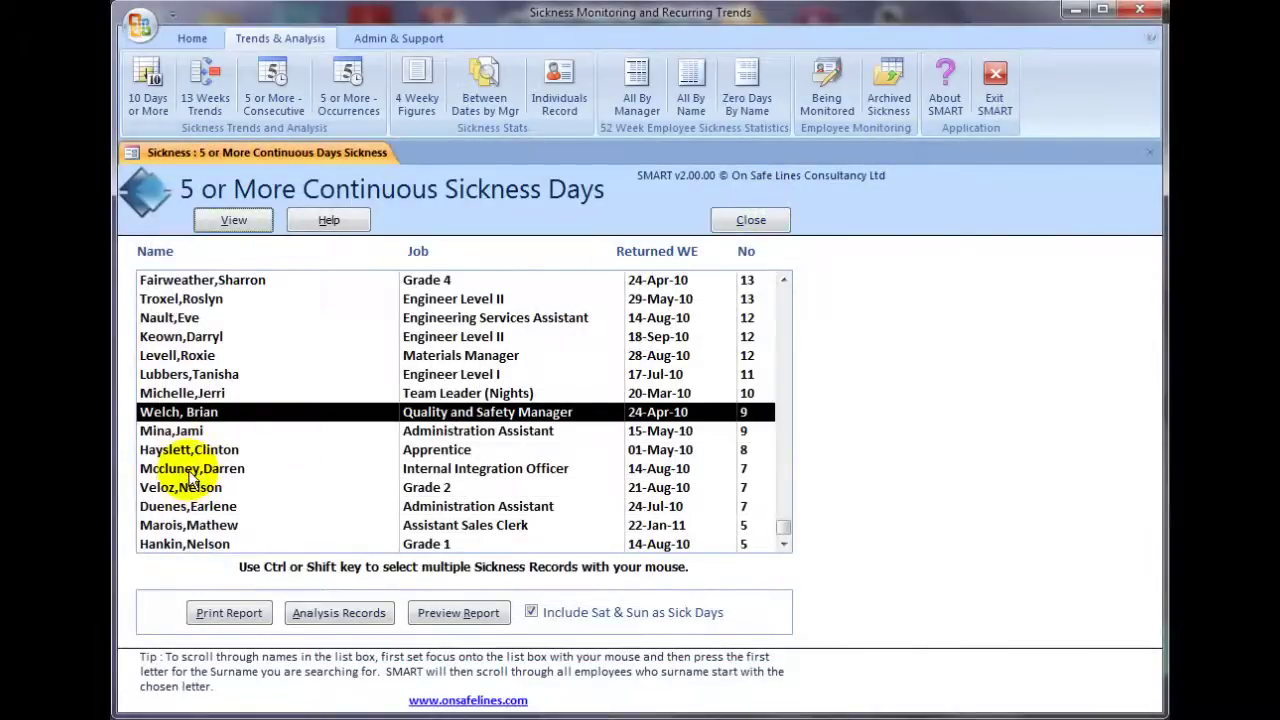
Select adjacent records from the Engineer Level II returned 29-May-10 to the Apprentice, and separately from Grade 2 returned 21-Aug-10 to the Assistant Sales Clerk.
click(214, 303)
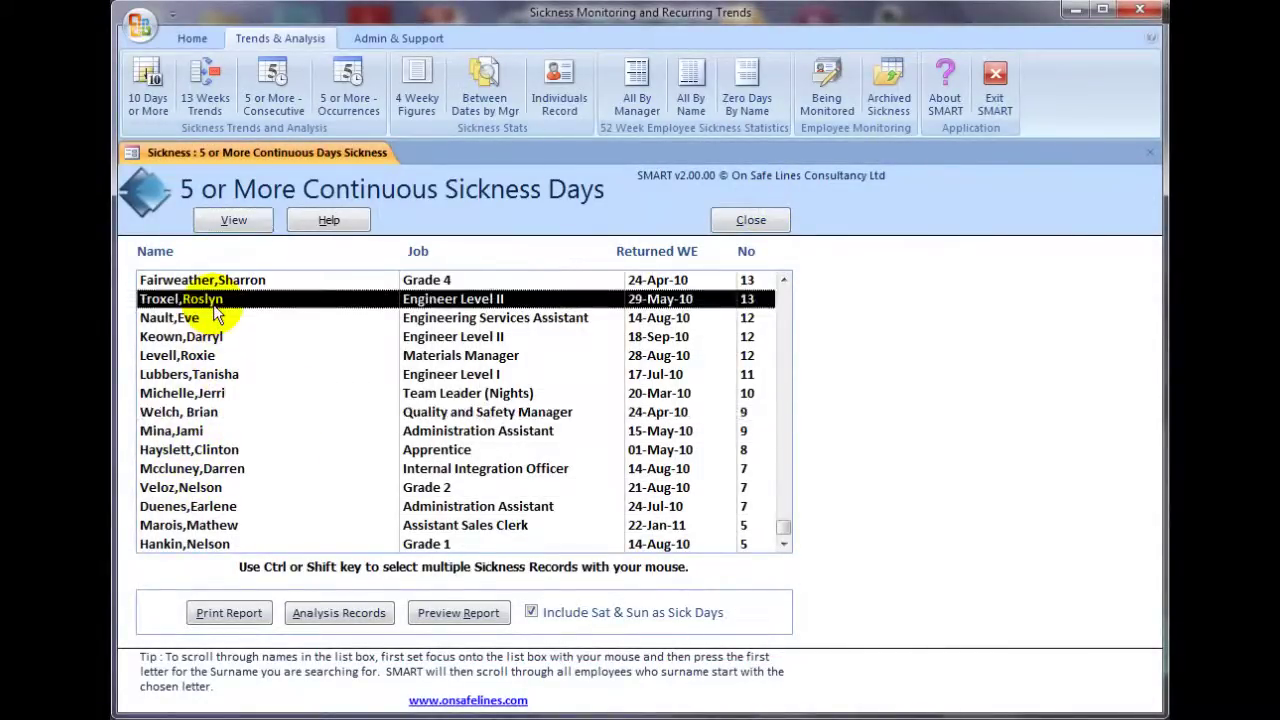
shift+click(211, 452)
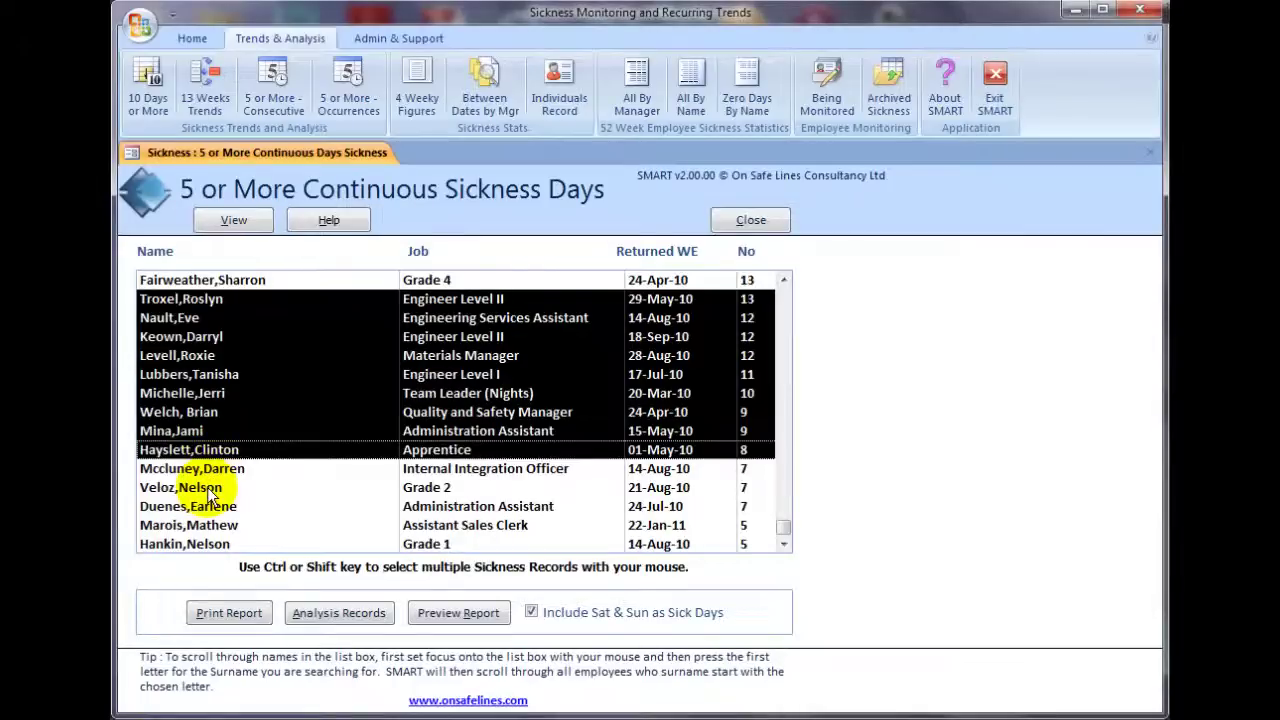
click(208, 490)
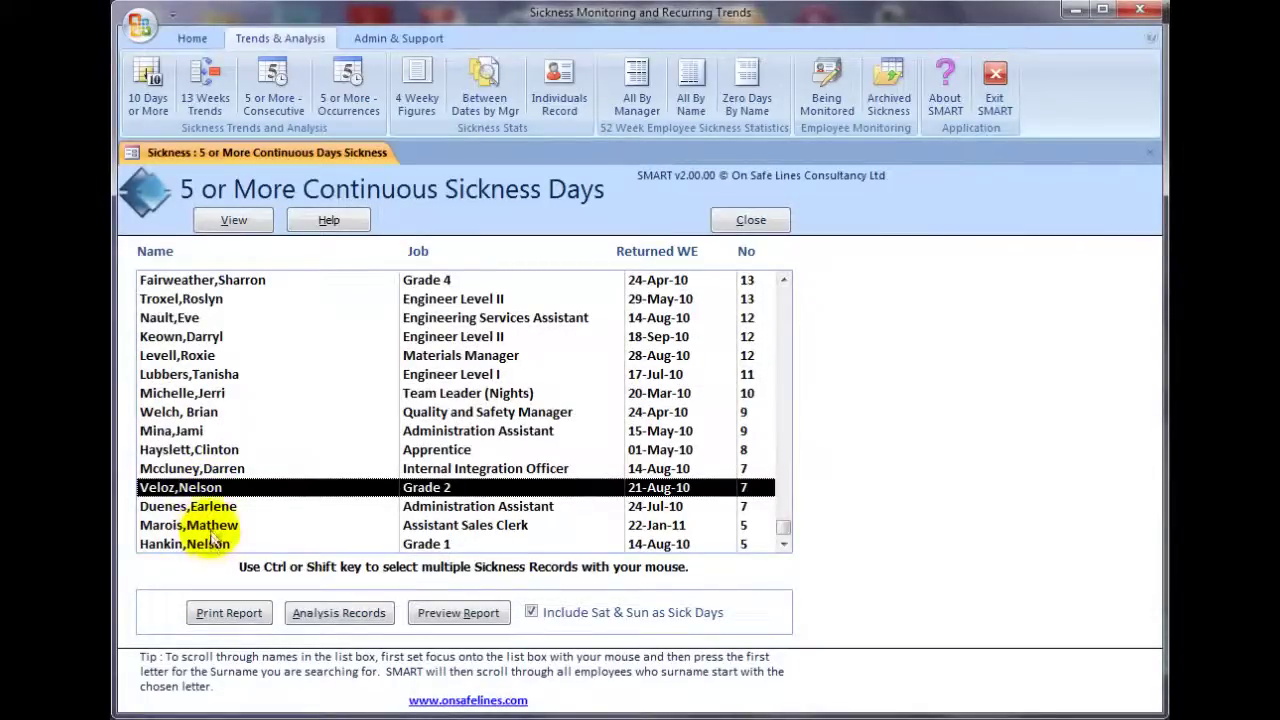
shift+click(214, 525)
Select the Engineer Level II (29-May-10), Materials Manager, Quality and Safety Manager, Internal Integration Officer and Administration Assistant (15-May-10) records, and view their matrices together.
click(227, 298)
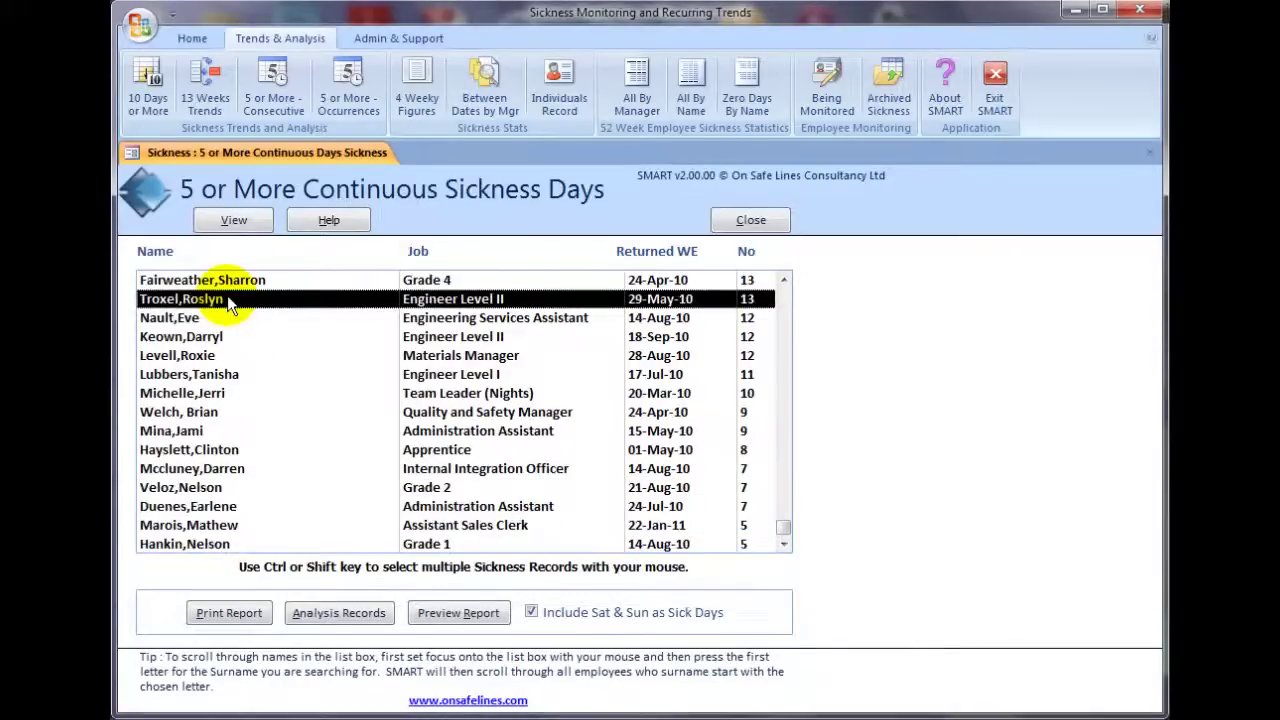
ctrl+click(203, 355)
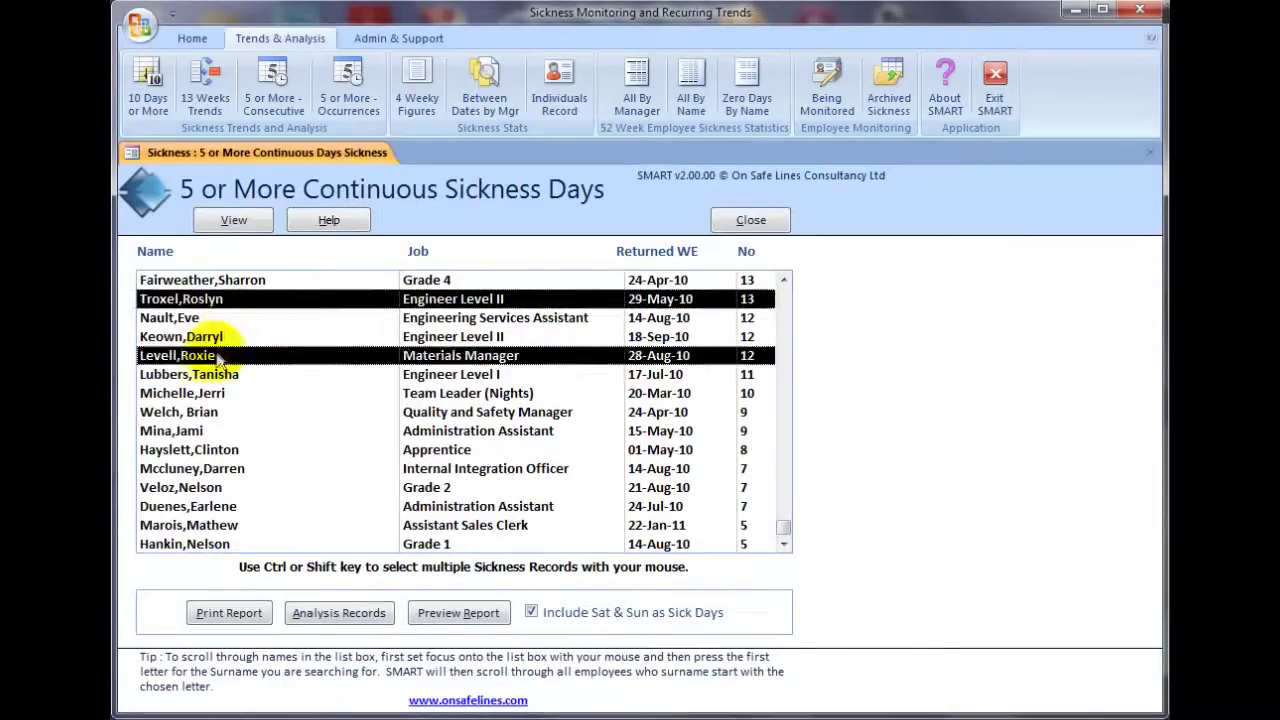
ctrl+click(212, 414)
ctrl+click(205, 468)
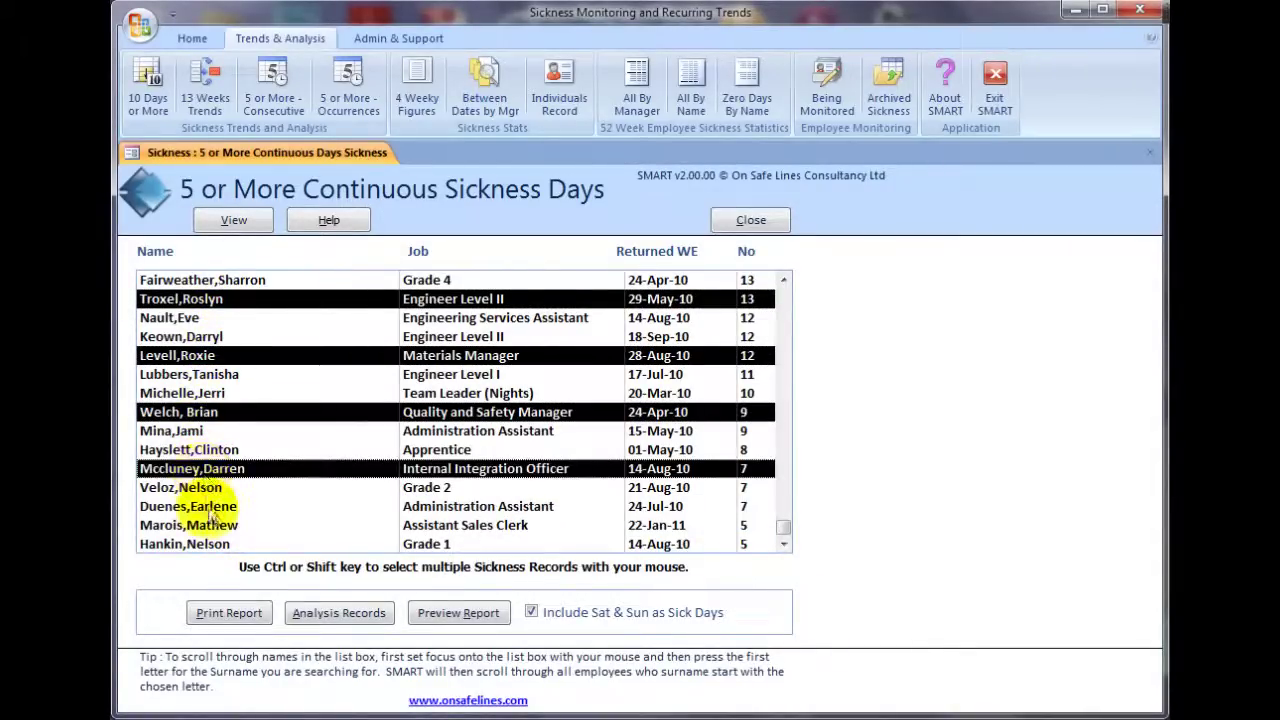
ctrl+click(193, 435)
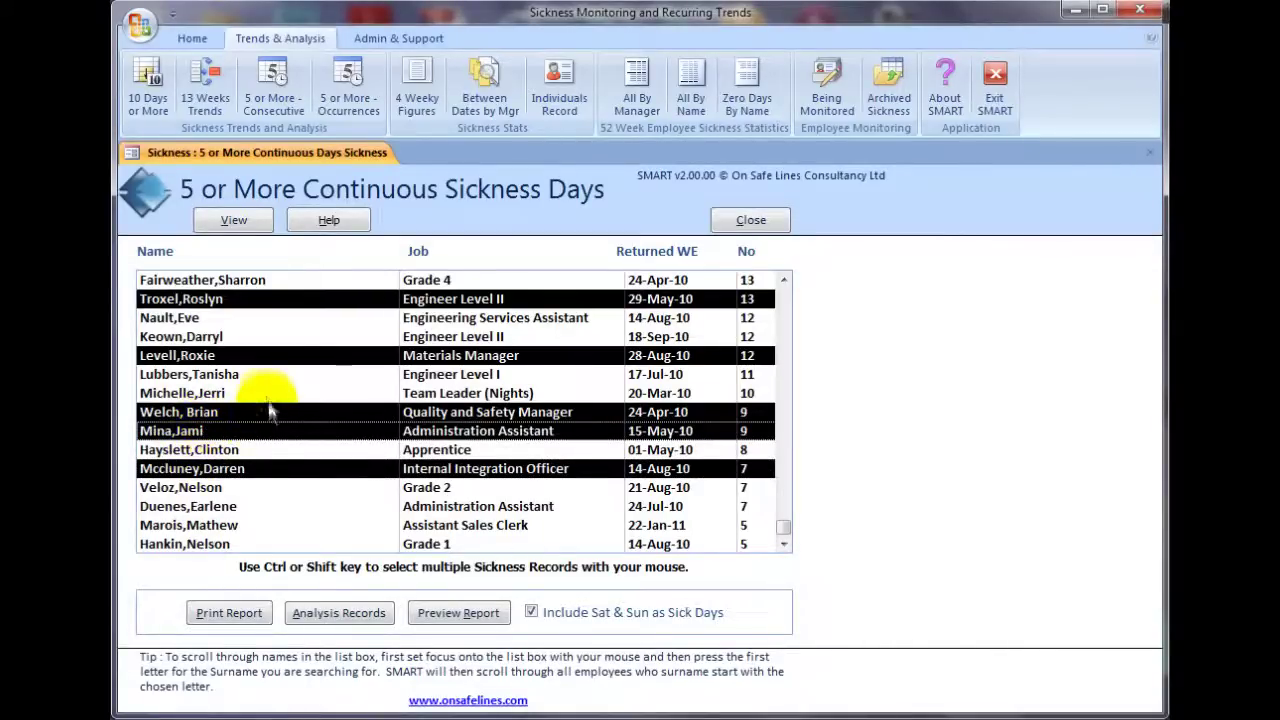
click(238, 221)
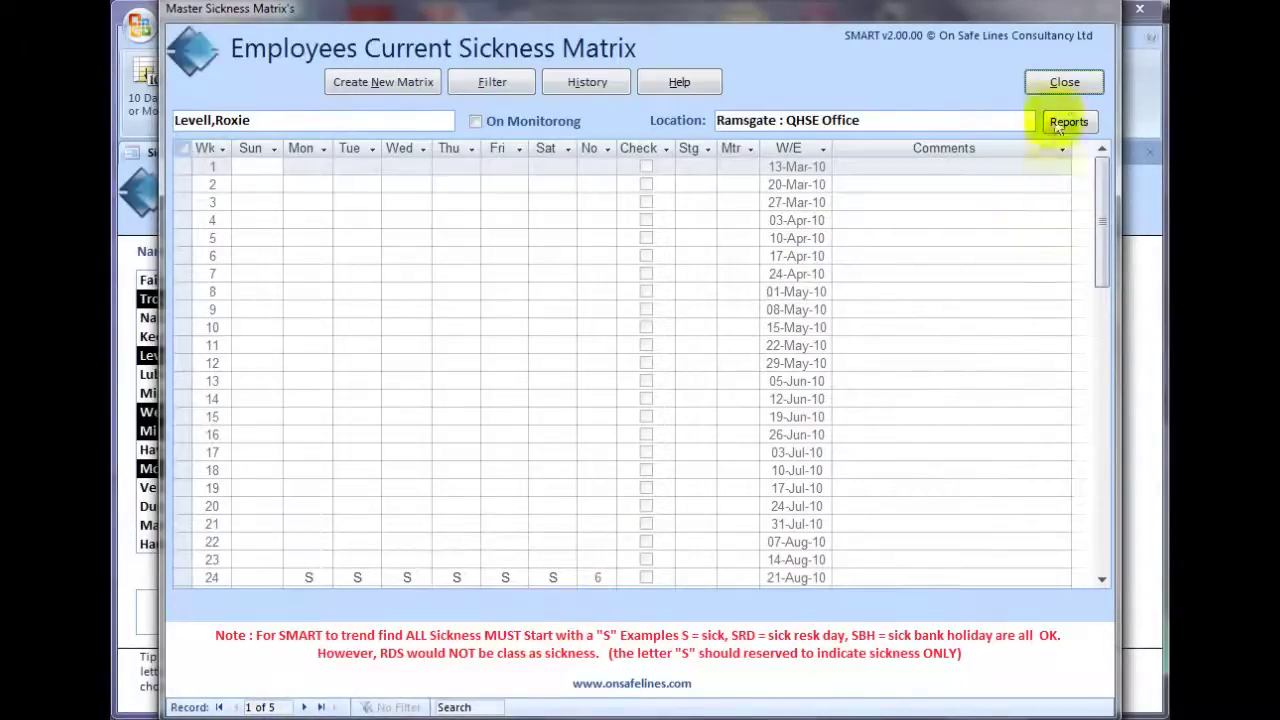
click(1067, 84)
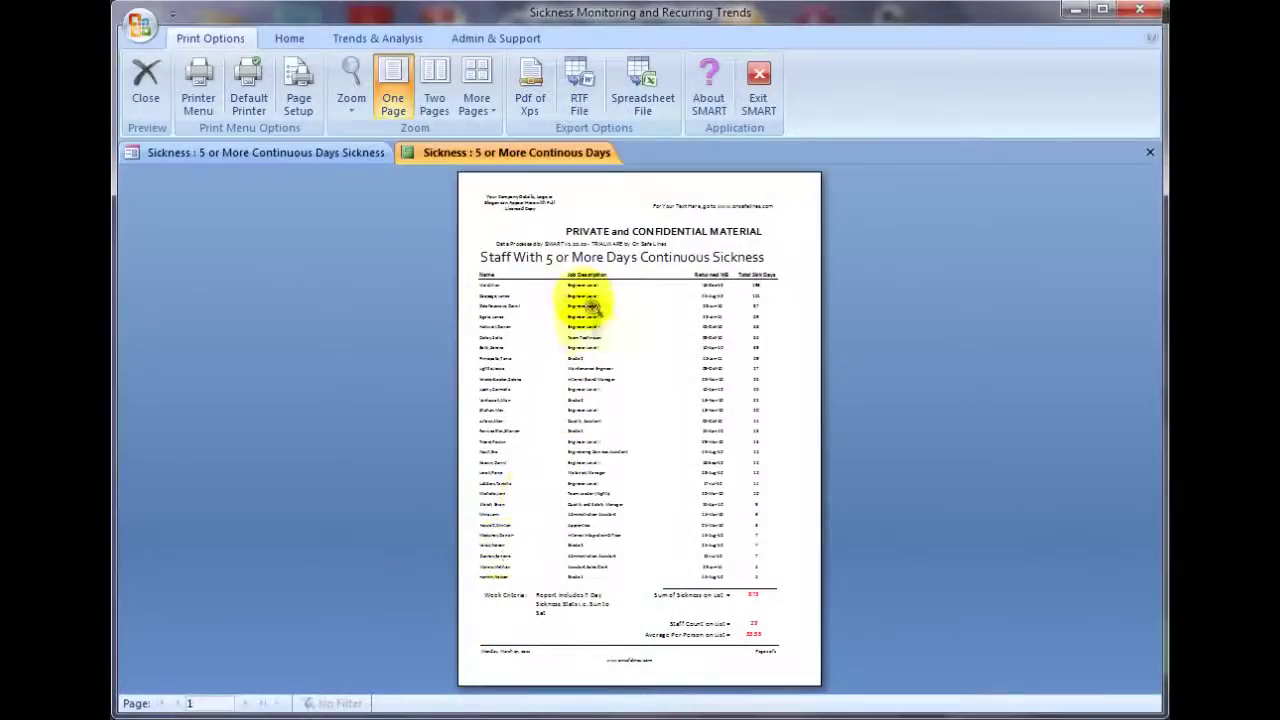
Preview the continuous sickness report, enlarge it, and check the week criteria and summary figures at its end.
click(622, 381)
drag(1152, 372, 1159, 493)
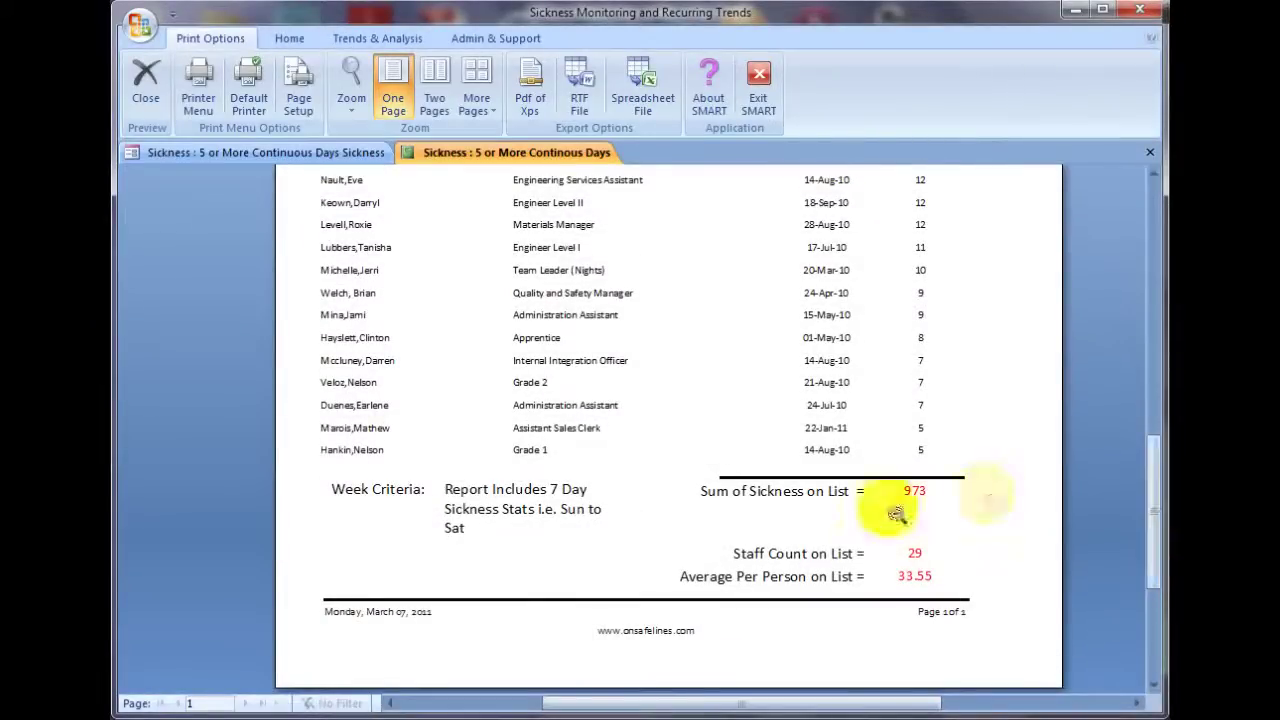
drag(1160, 540, 1160, 358)
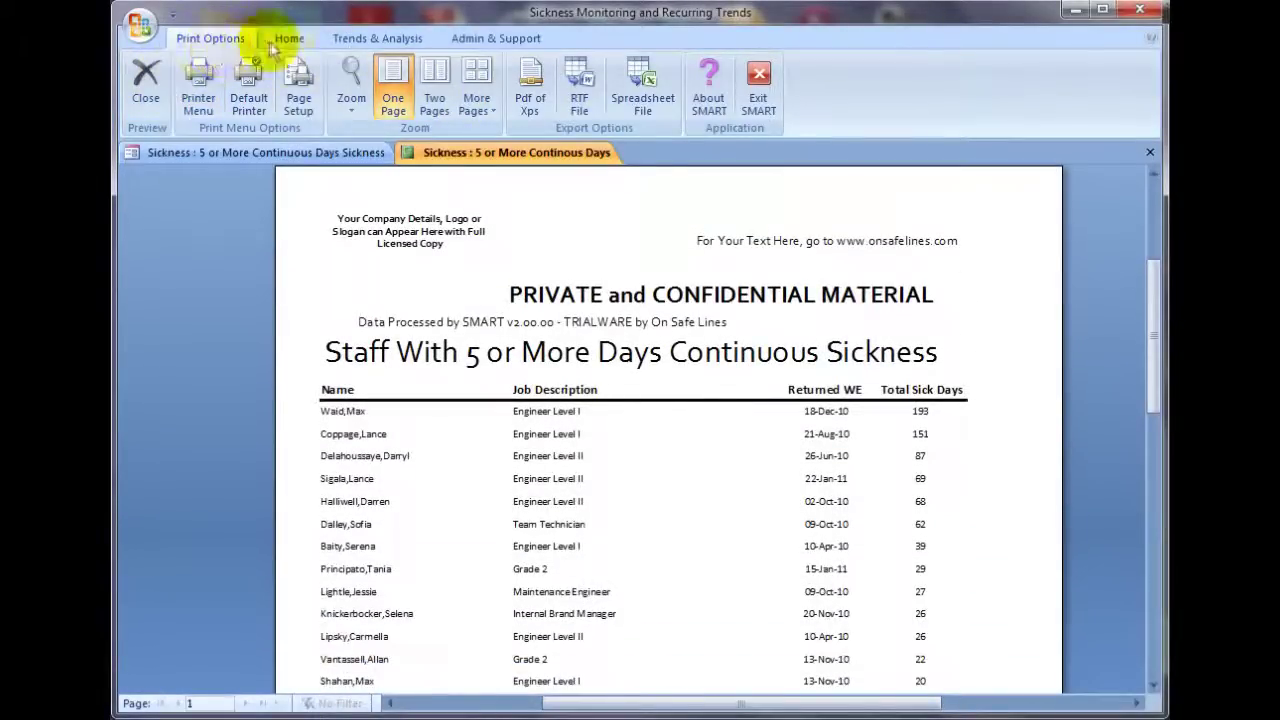
View the report at 200%, 25% and 100% zoom and in two-page layout, and close the preview and the 5 or More form.
click(351, 103)
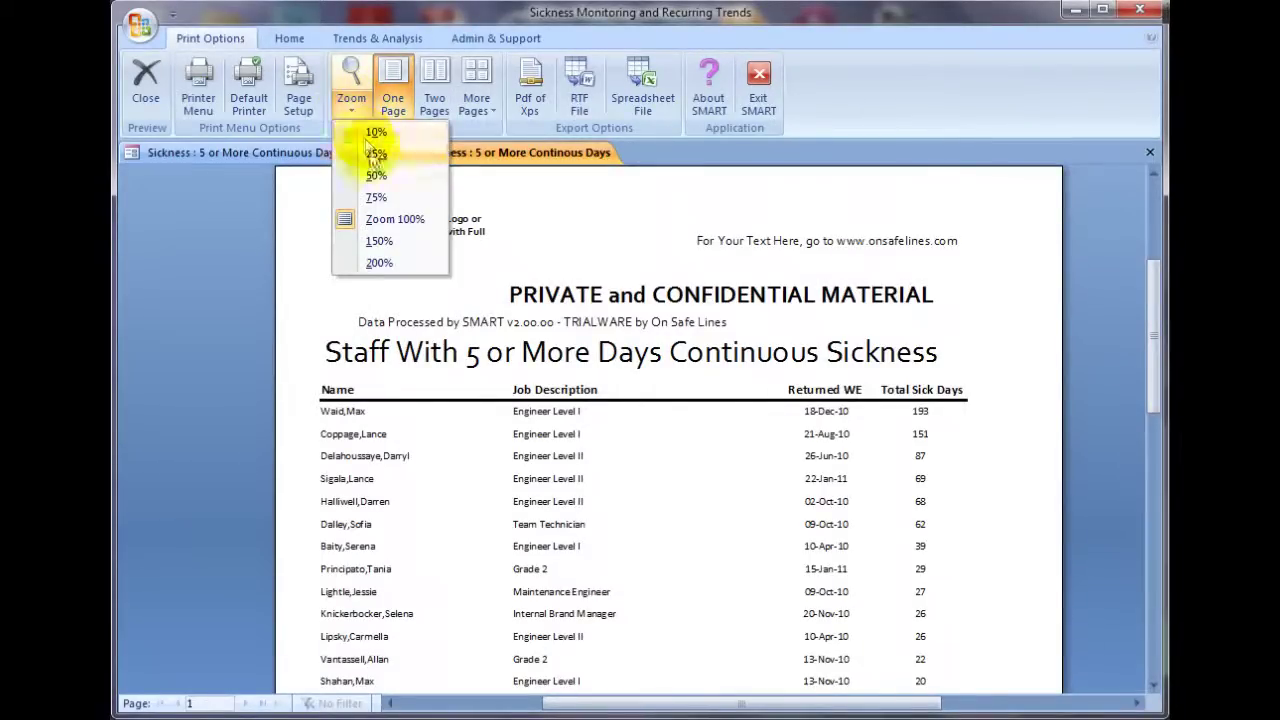
click(383, 263)
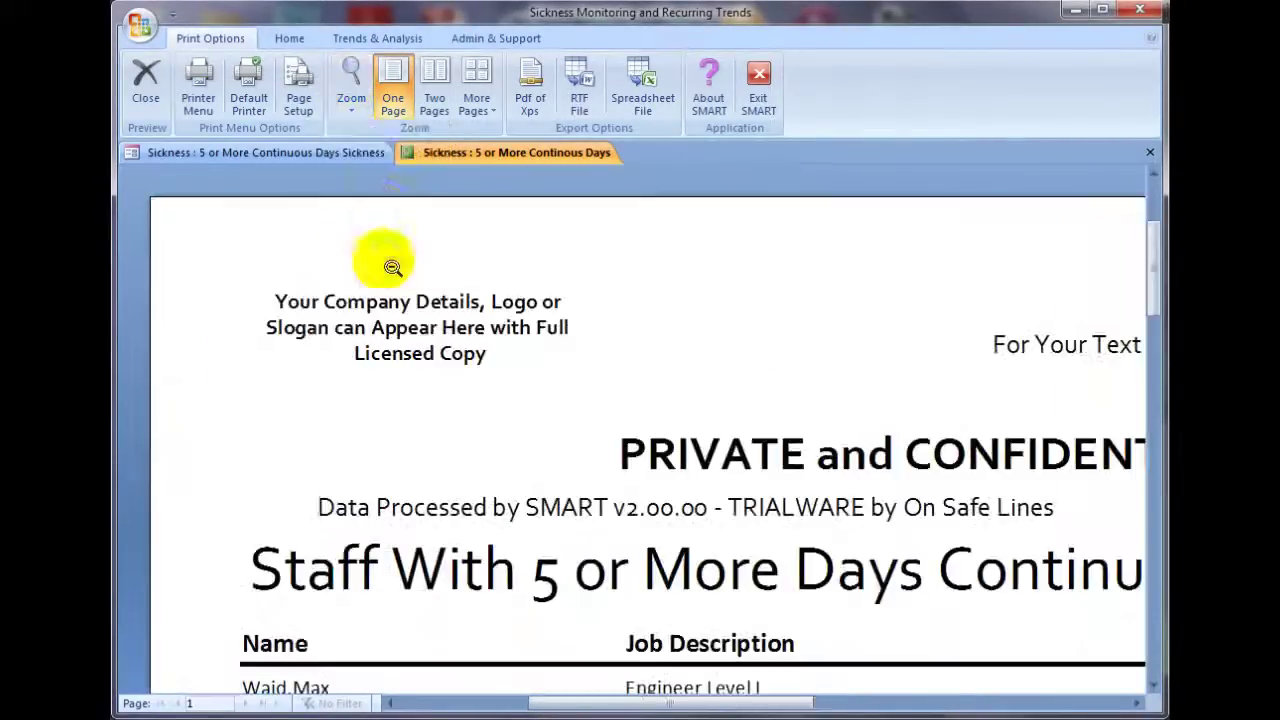
click(369, 121)
click(374, 160)
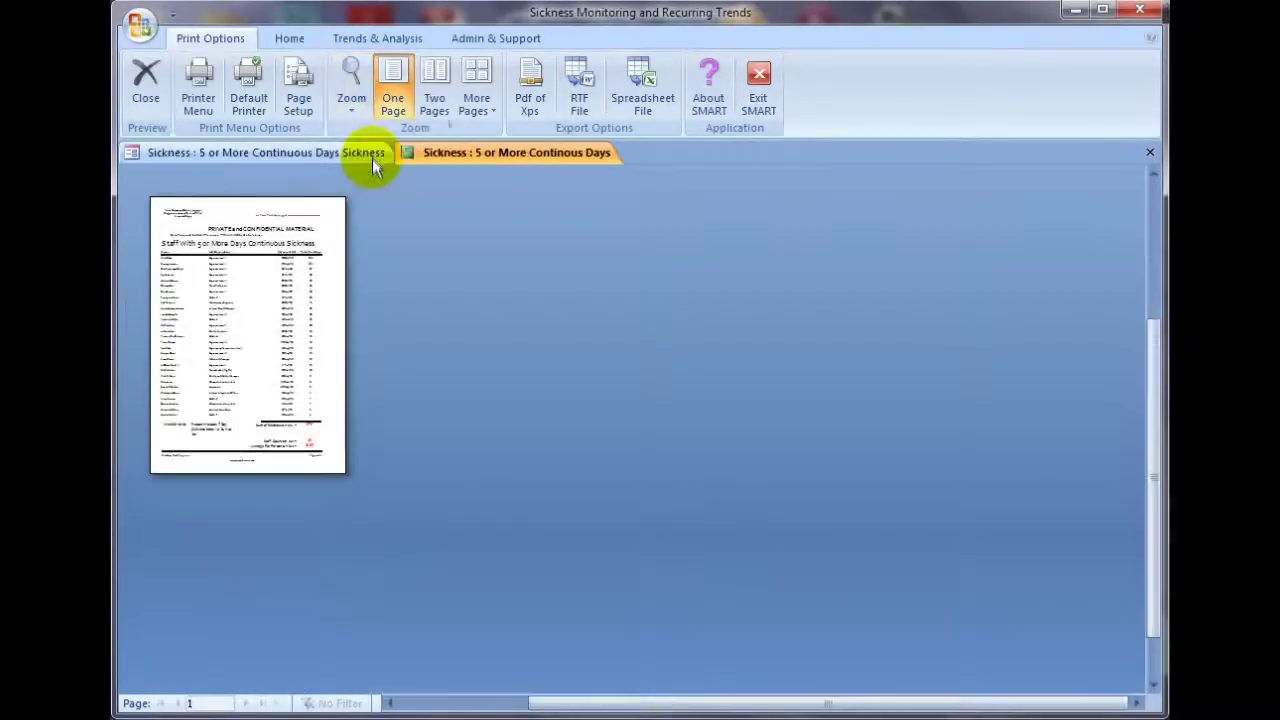
click(351, 110)
click(375, 216)
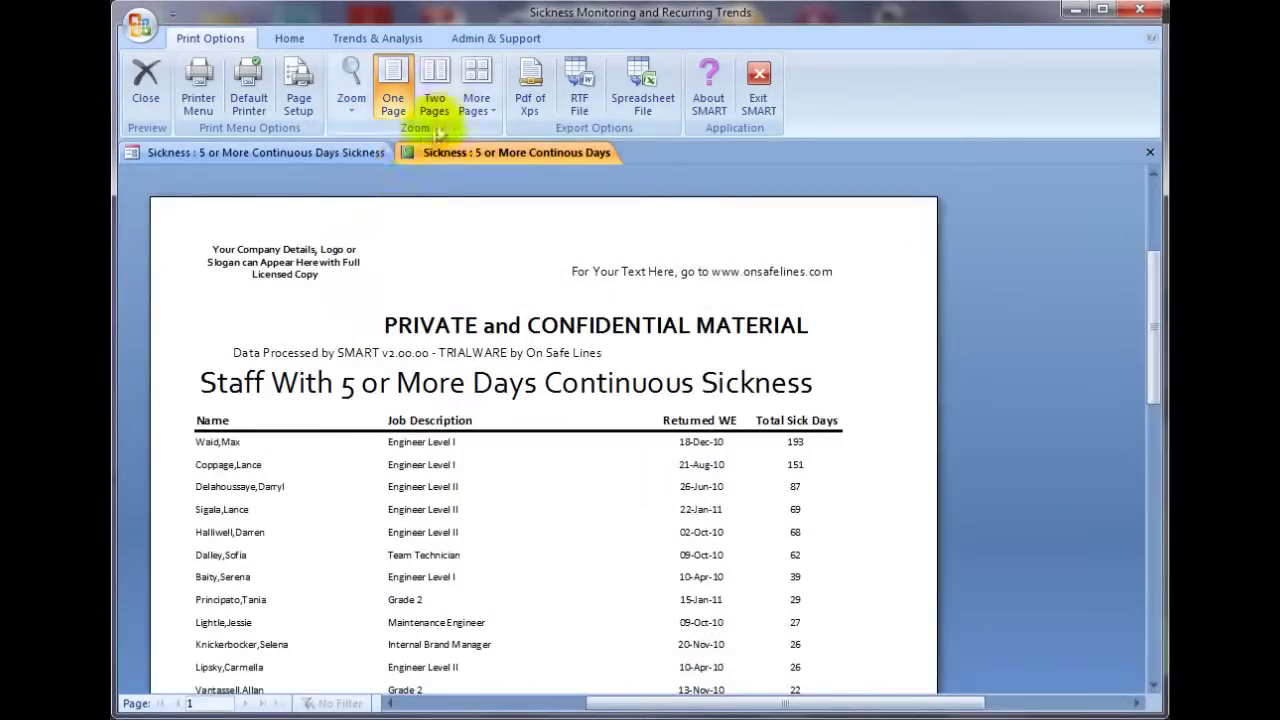
click(437, 105)
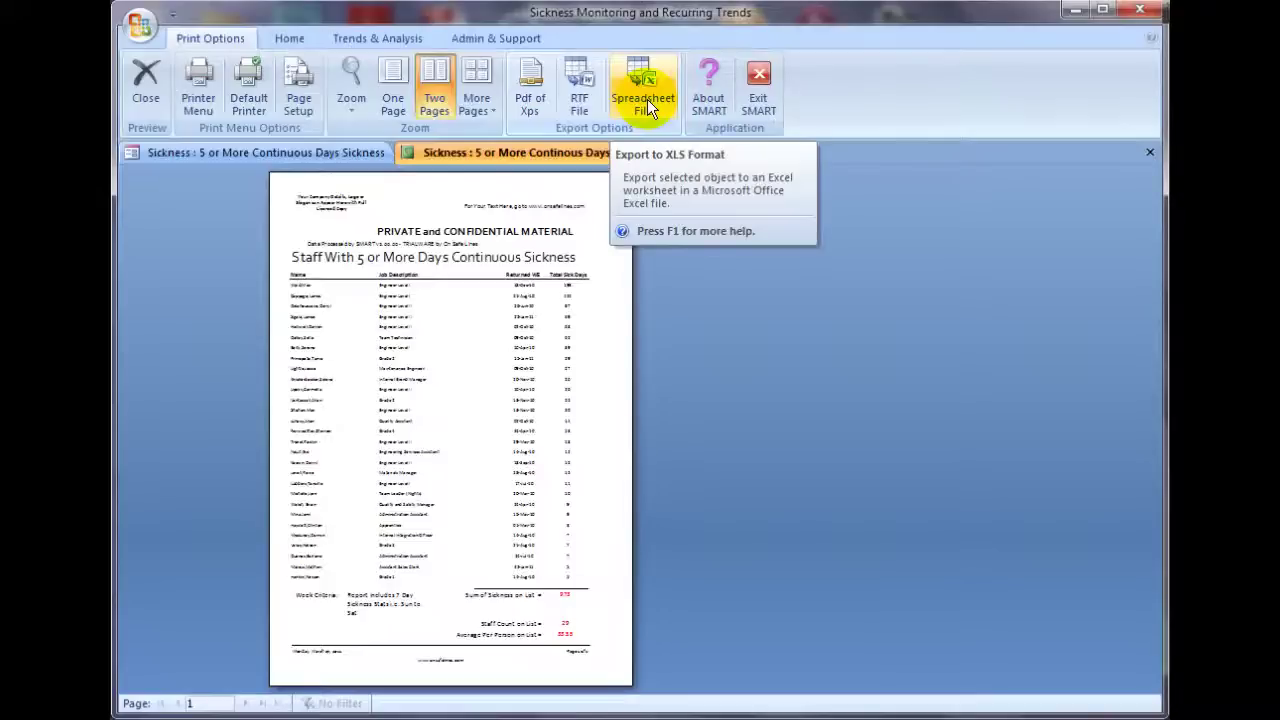
click(145, 78)
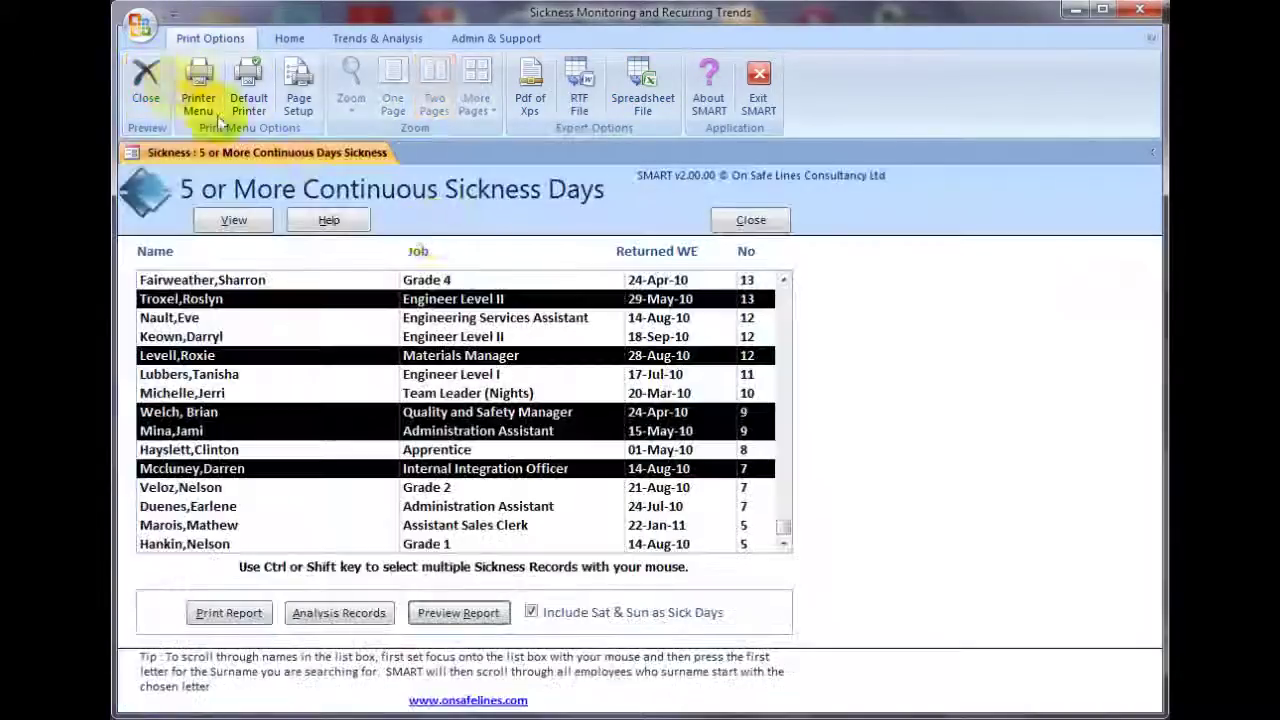
click(752, 222)
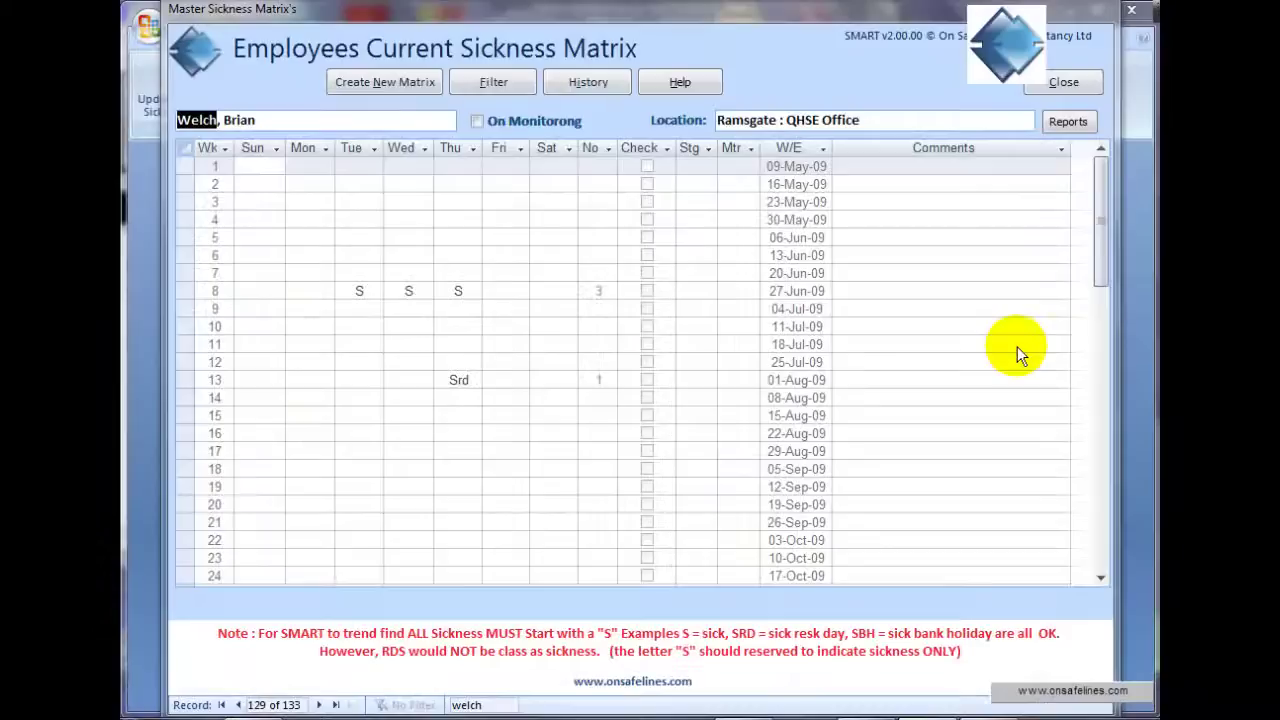